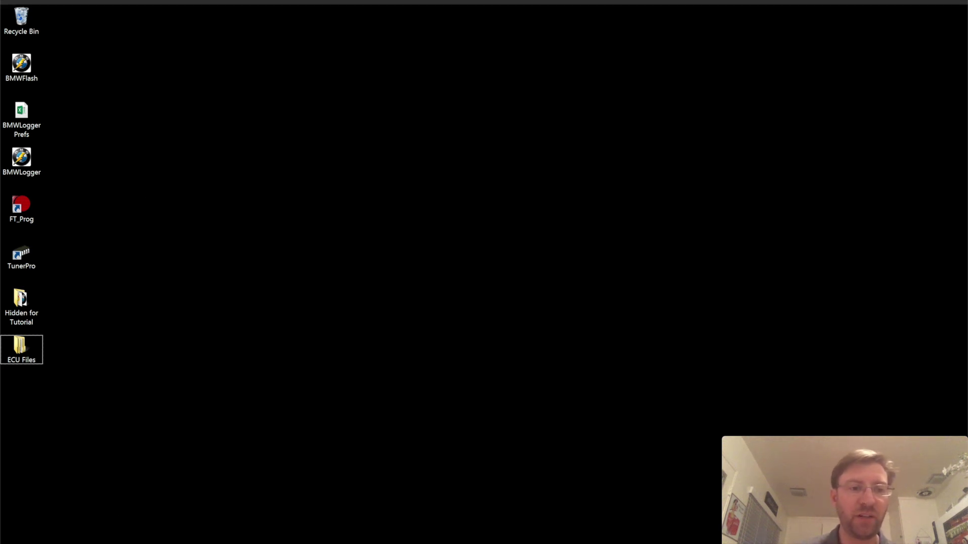
Step: Switch to the MSS54-XDFs GitHub page in Chrome, dismiss the download popup, and examine the README and its abbreviation table
mouse_move(108, 539)
click(110, 494)
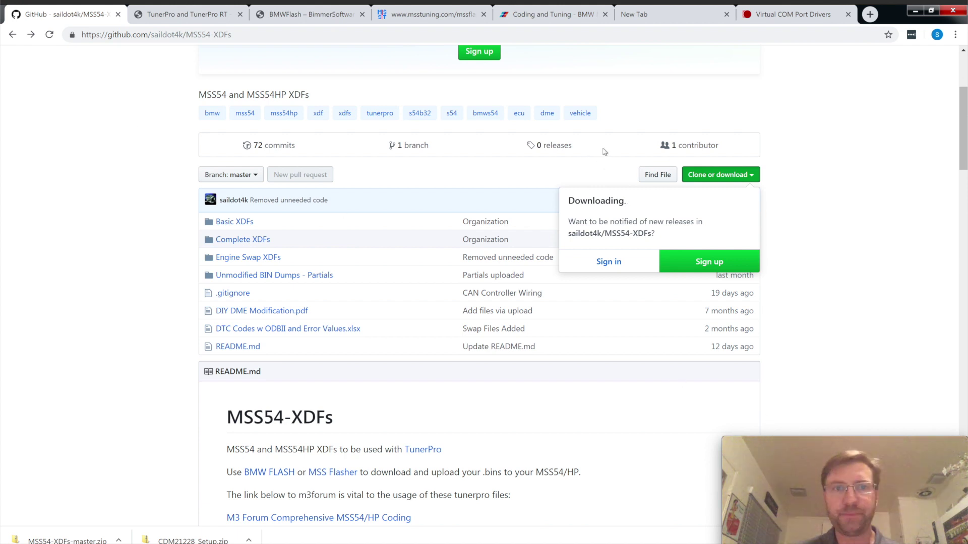
click(678, 119)
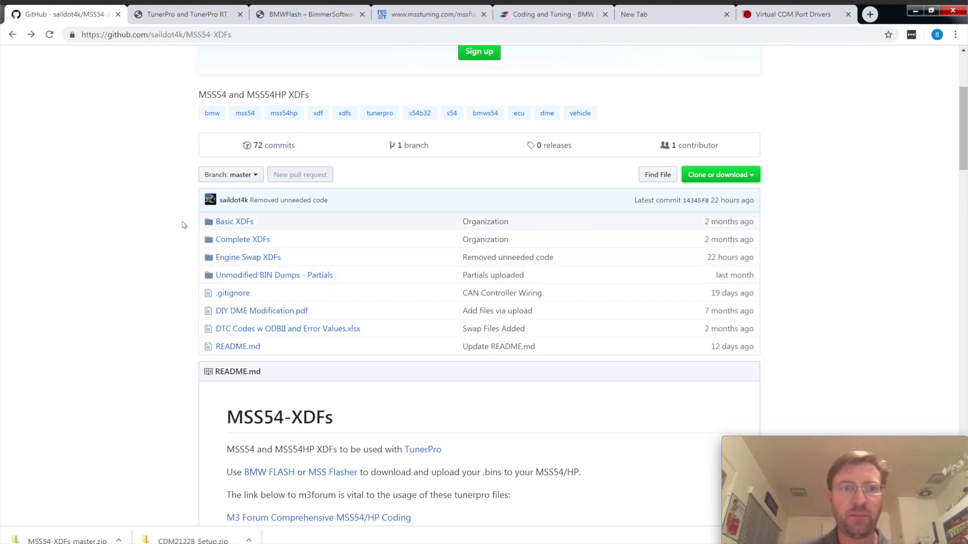
scroll(151, 245, down, 4)
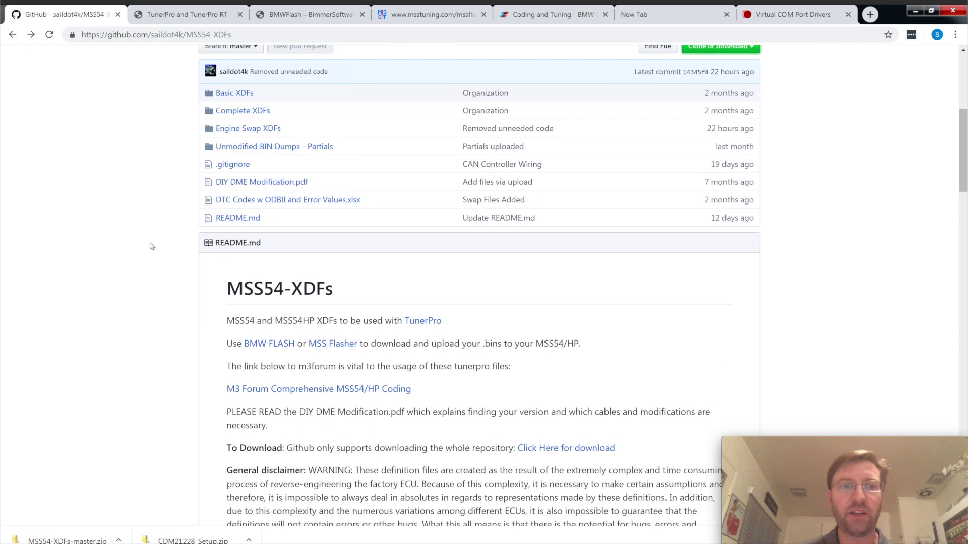
scroll(135, 218, down, 5)
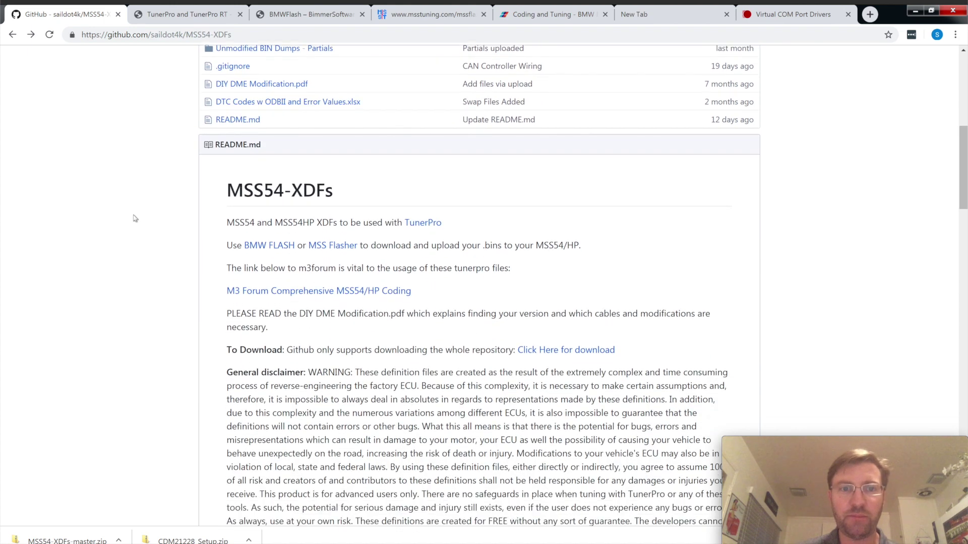
scroll(134, 218, down, 12)
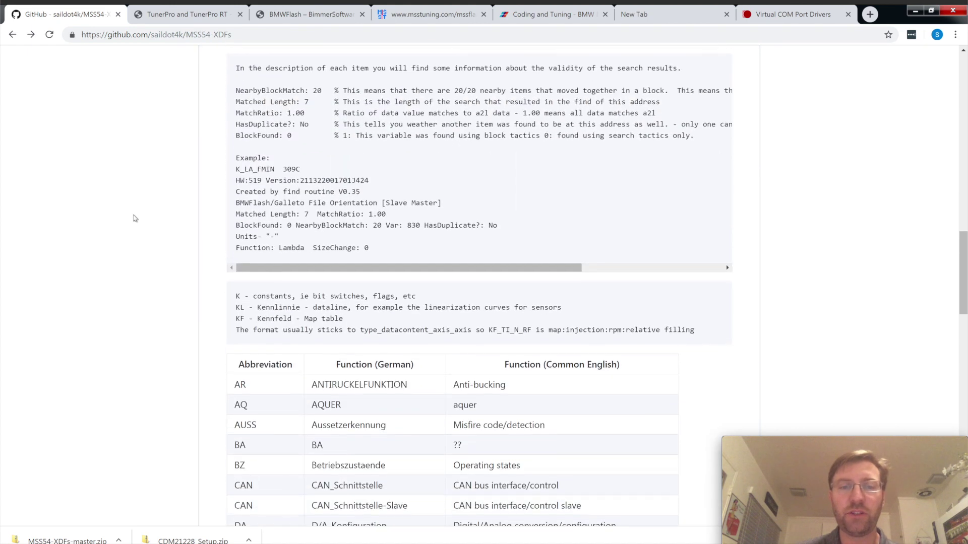
scroll(135, 218, down, 15)
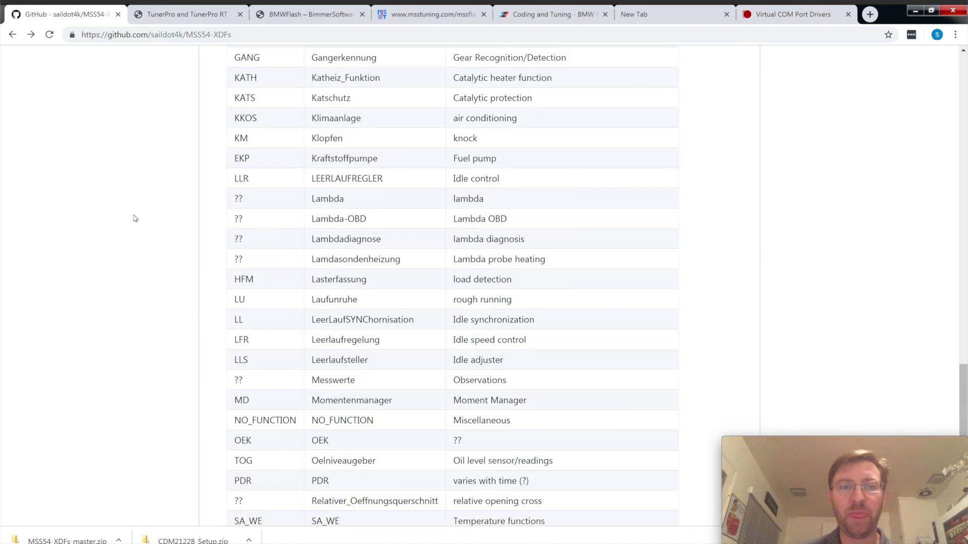
scroll(135, 218, up, 20)
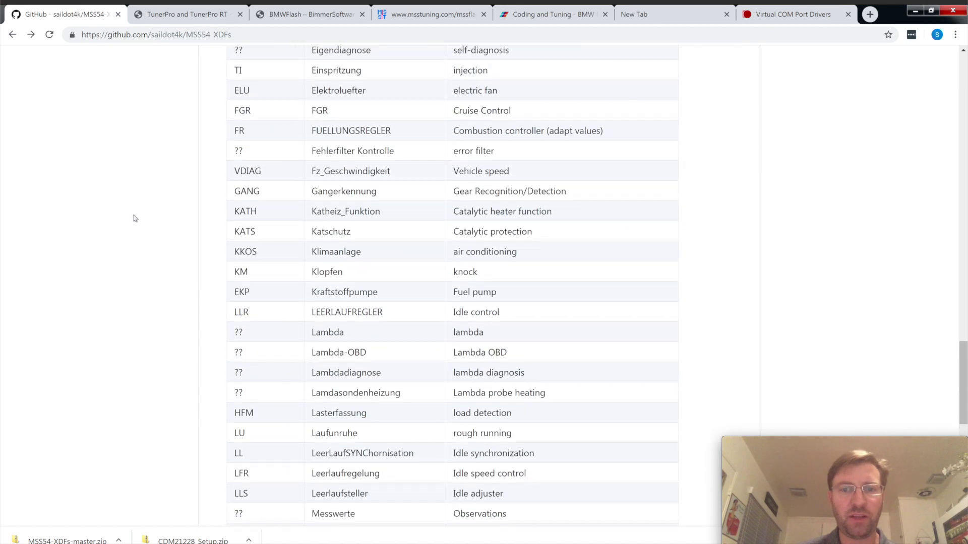
scroll(135, 218, up, 8)
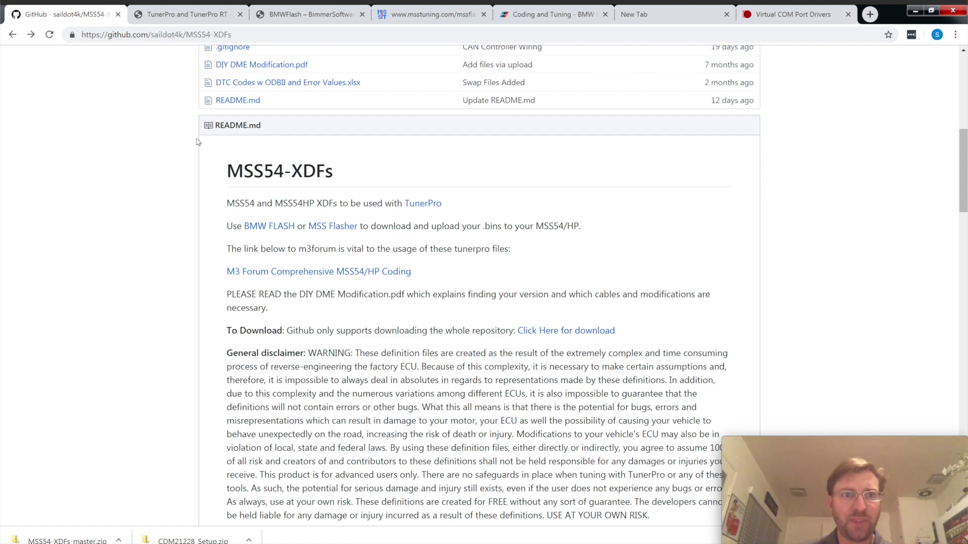
scroll(198, 142, up, 2)
scroll(197, 142, up, 1)
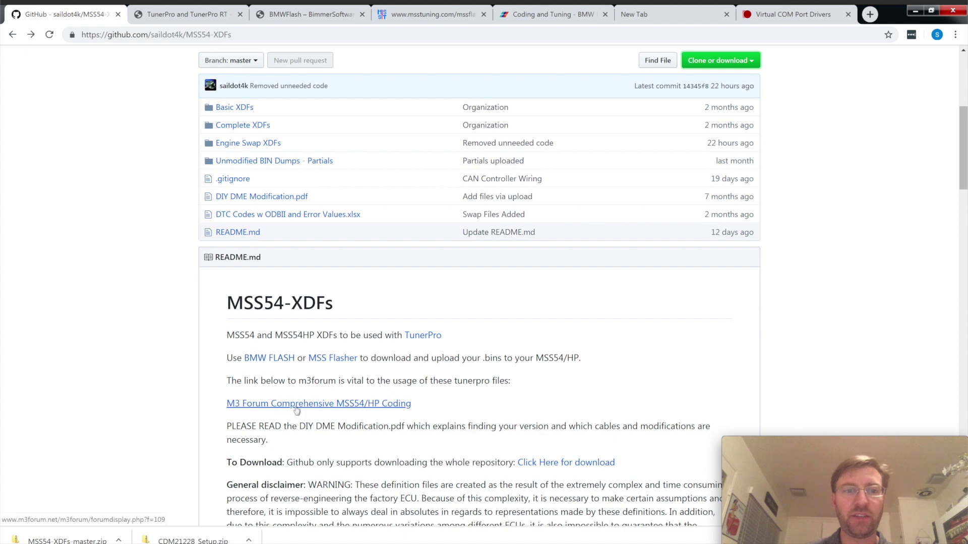
Step: Review the repository's file list and its clone or download options, close the options, and minimize the browser
scroll(639, 232, up, 5)
scroll(632, 238, down, 1)
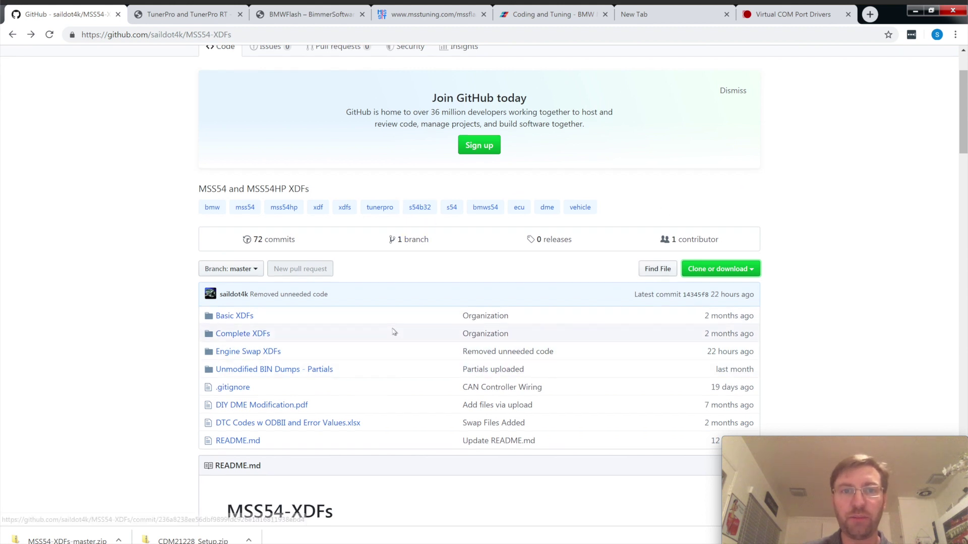
scroll(393, 331, up, 2)
scroll(392, 330, down, 2)
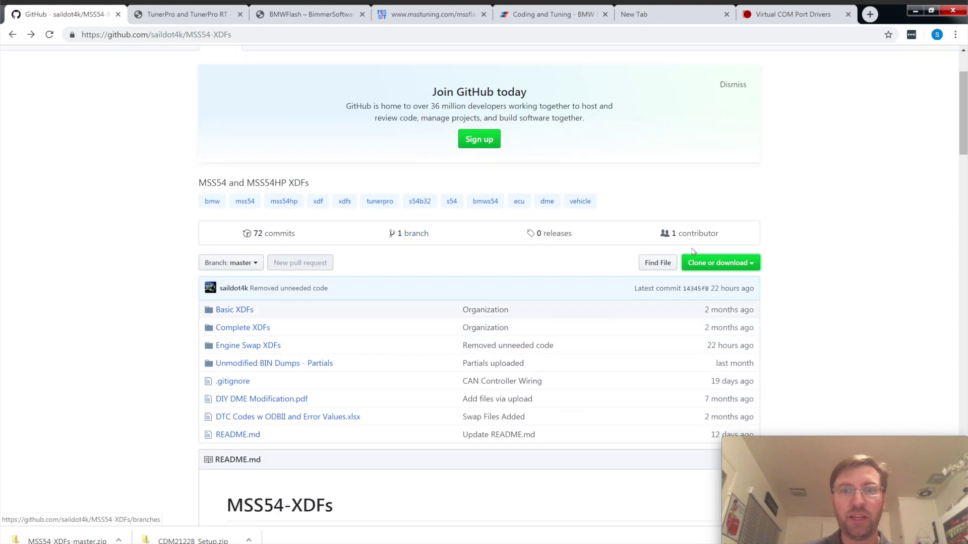
click(737, 263)
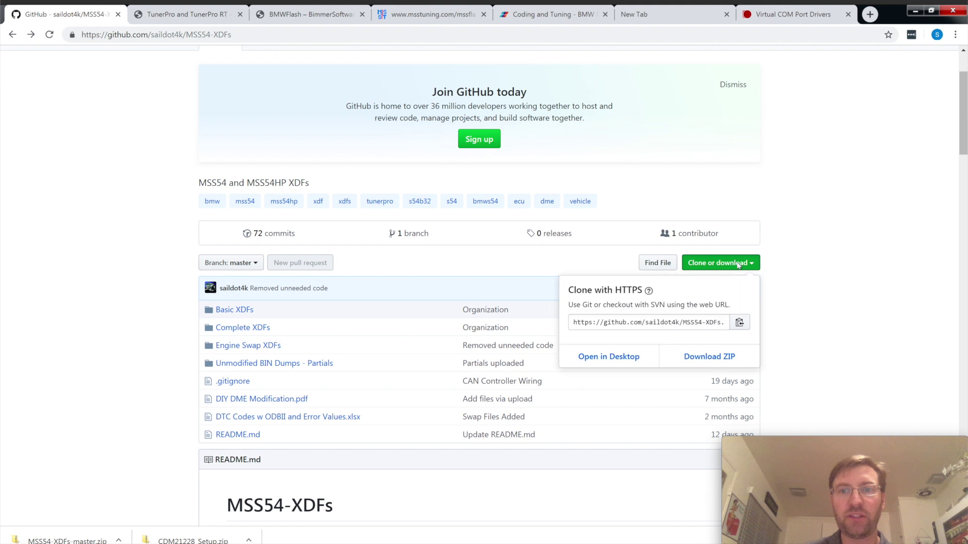
click(846, 286)
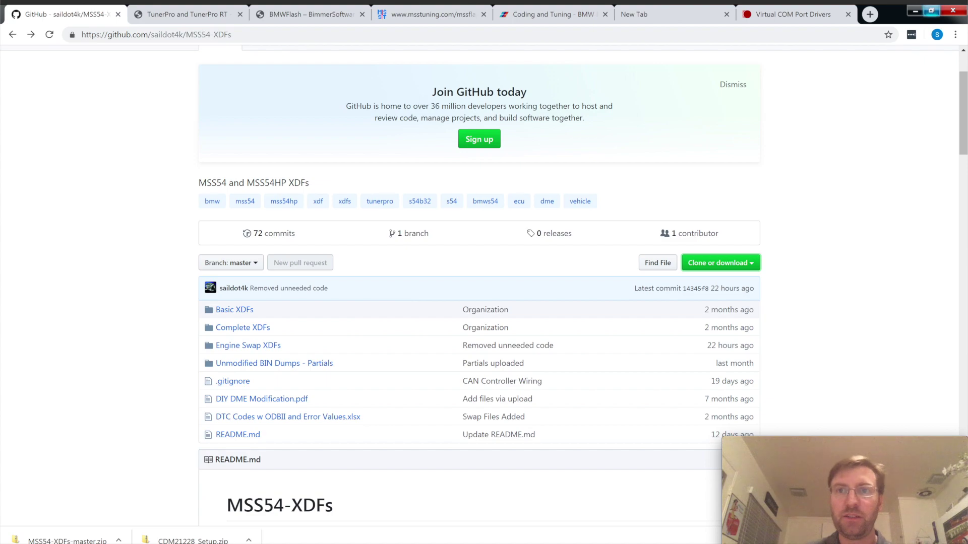
click(915, 11)
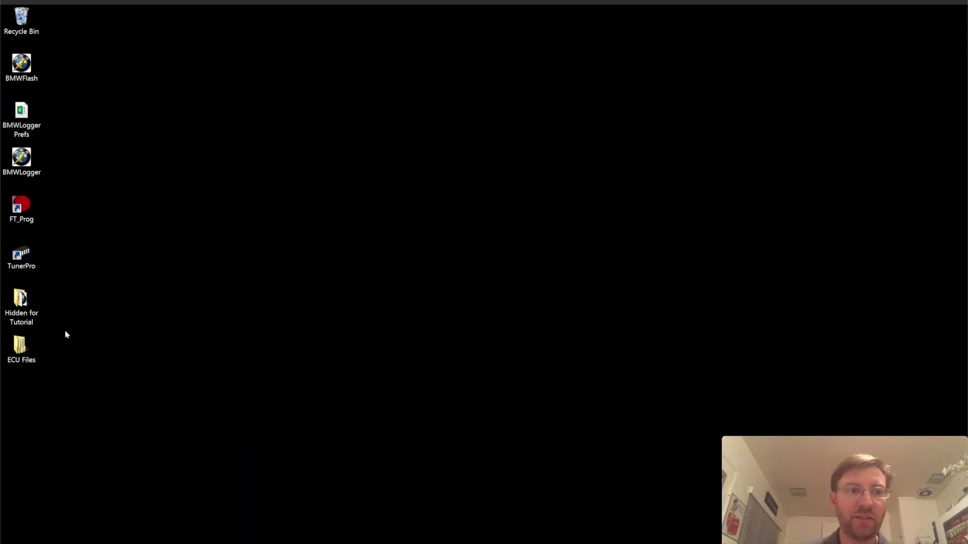
Step: Examine the Engine Swap XDFs folder inside MSS54-XDFs-master in the desktop's ECU Files folder, and minimize the window
double_click(19, 346)
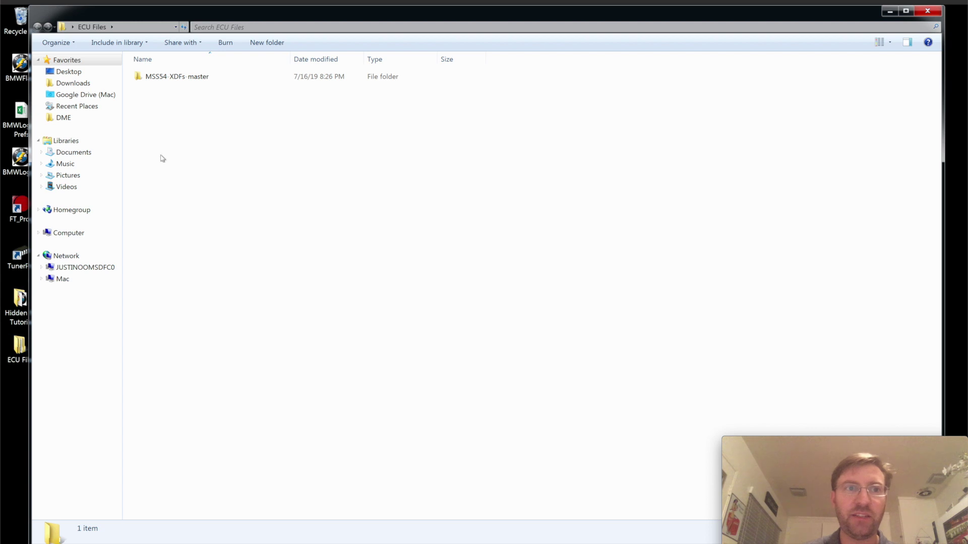
double_click(200, 76)
double_click(202, 101)
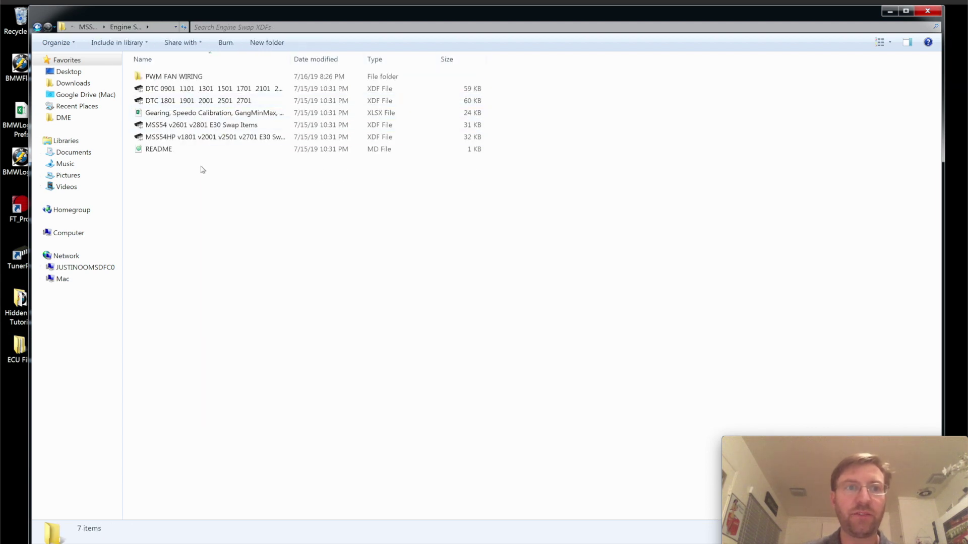
click(892, 11)
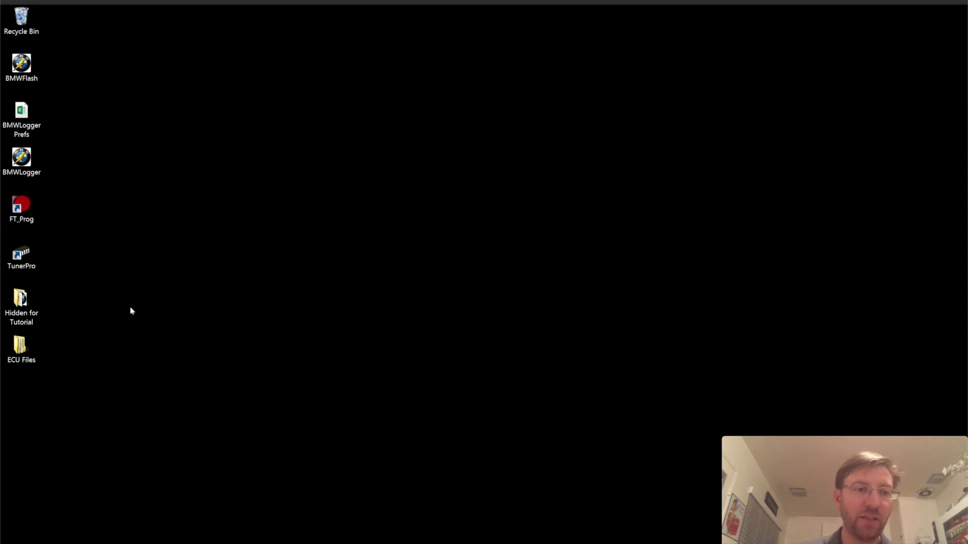
Step: Switch to Chrome, view the FTDI Virtual COM Port Drivers page, and minimize the browser
key(alt+Tab)
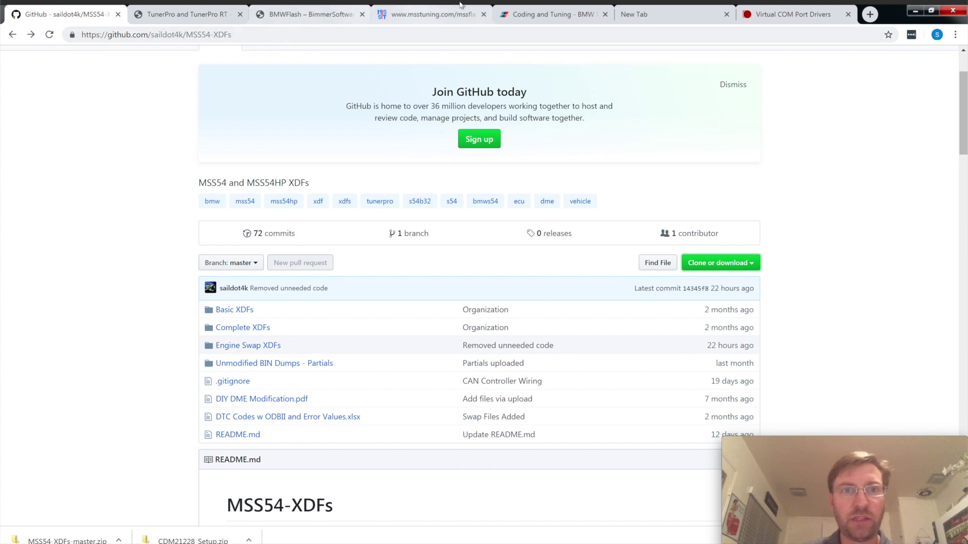
click(783, 18)
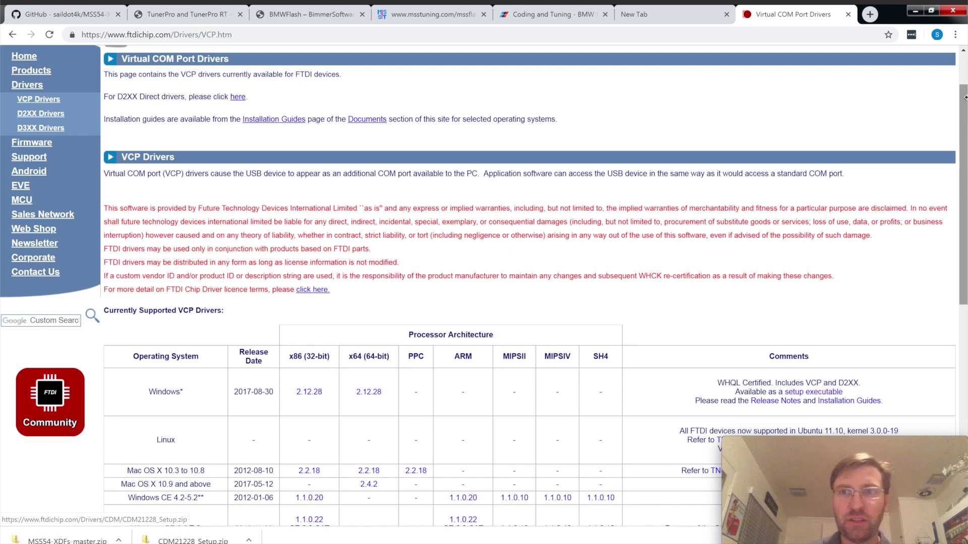
click(916, 14)
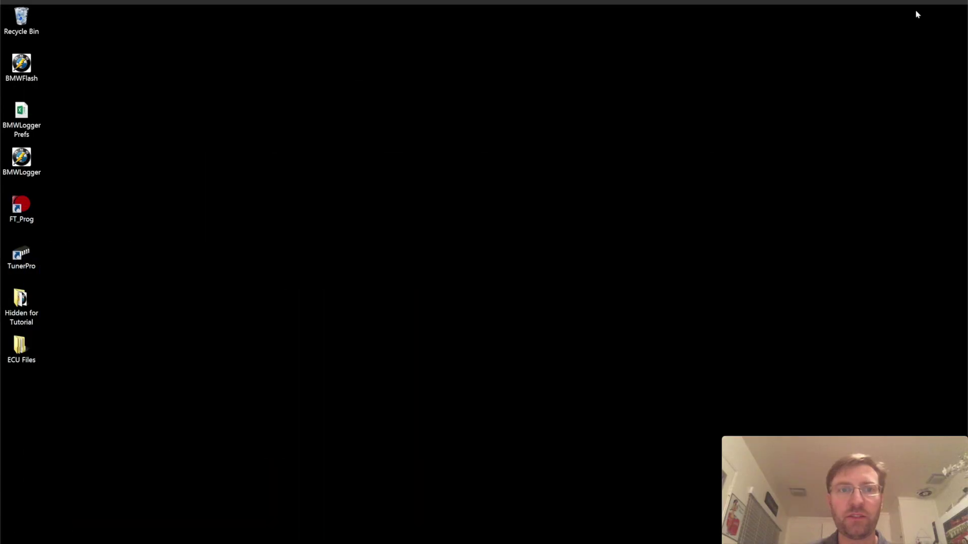
Step: Launch FT_Prog from the desktop and close its duplicate window so only one remains open
double_click(23, 204)
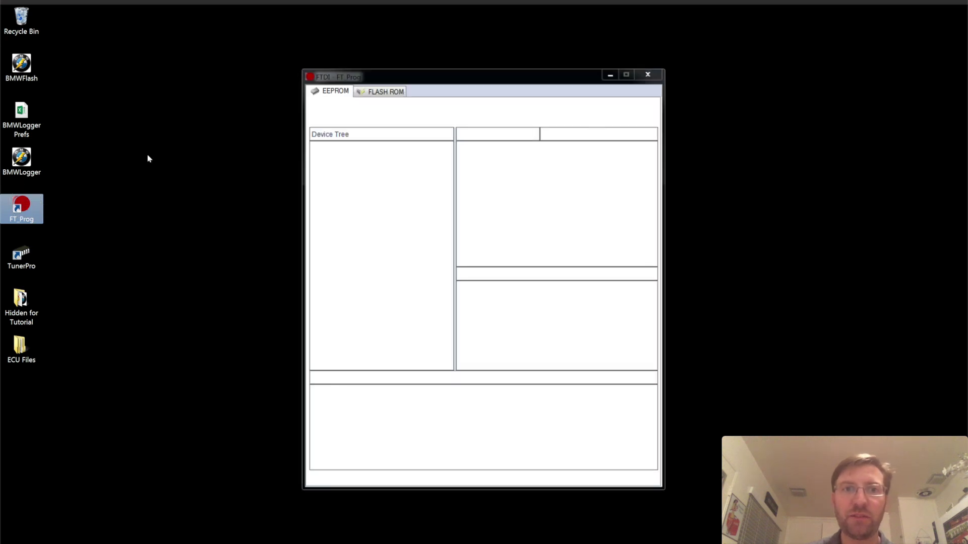
click(384, 79)
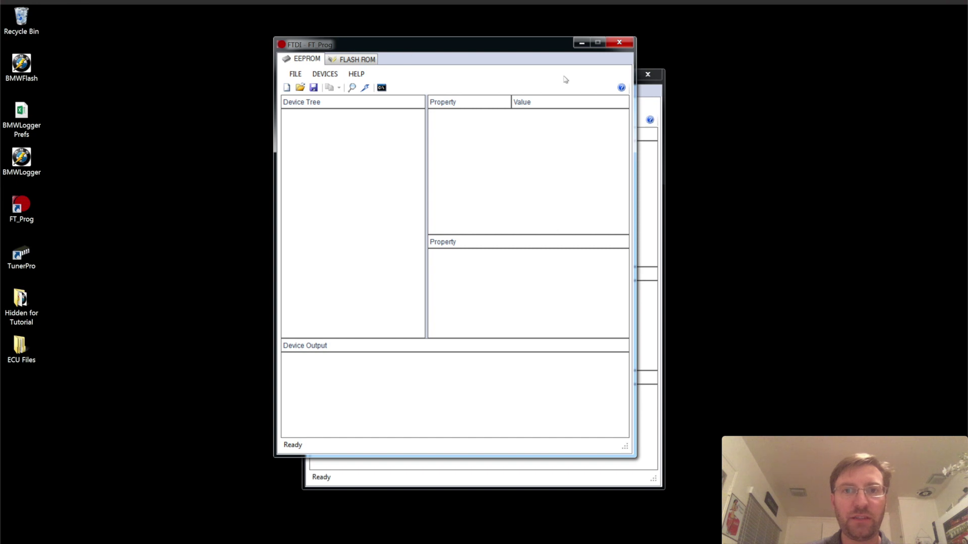
click(617, 42)
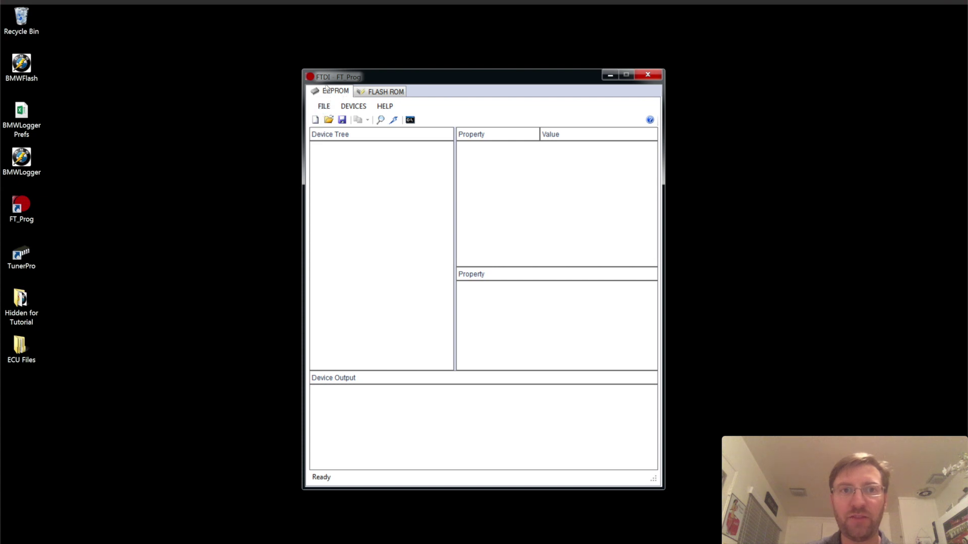
Step: Scan and parse the connected FTDI devices, and examine the EEPROM properties of Device 0 and Device 1
click(381, 120)
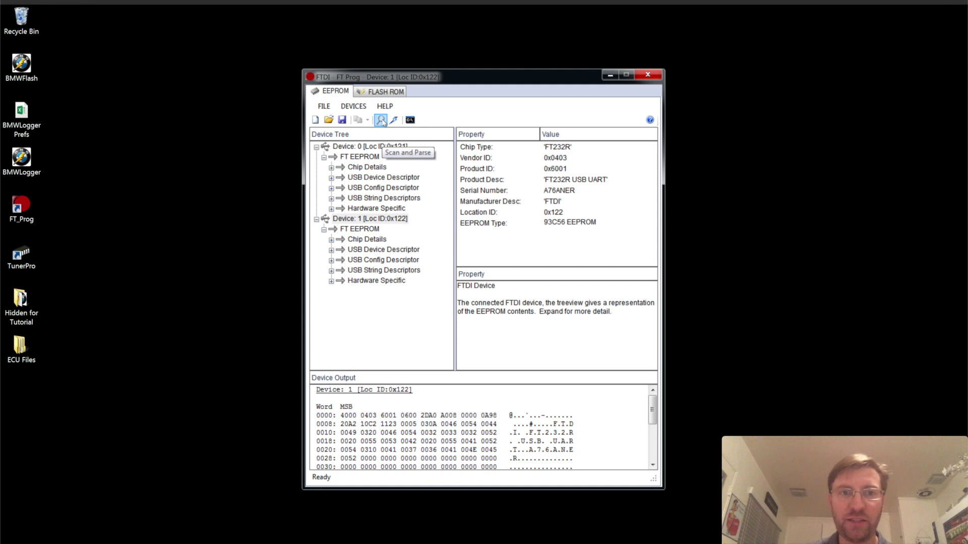
click(361, 157)
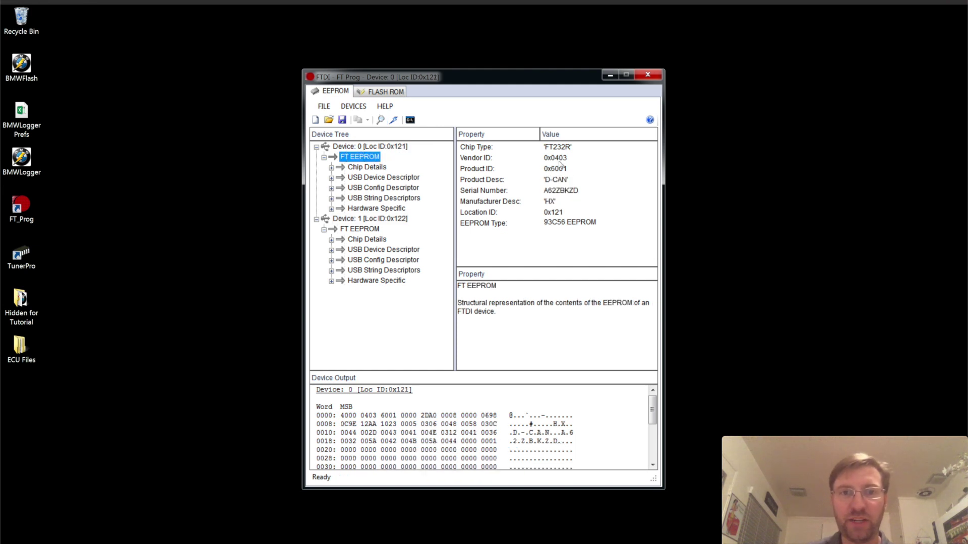
click(369, 221)
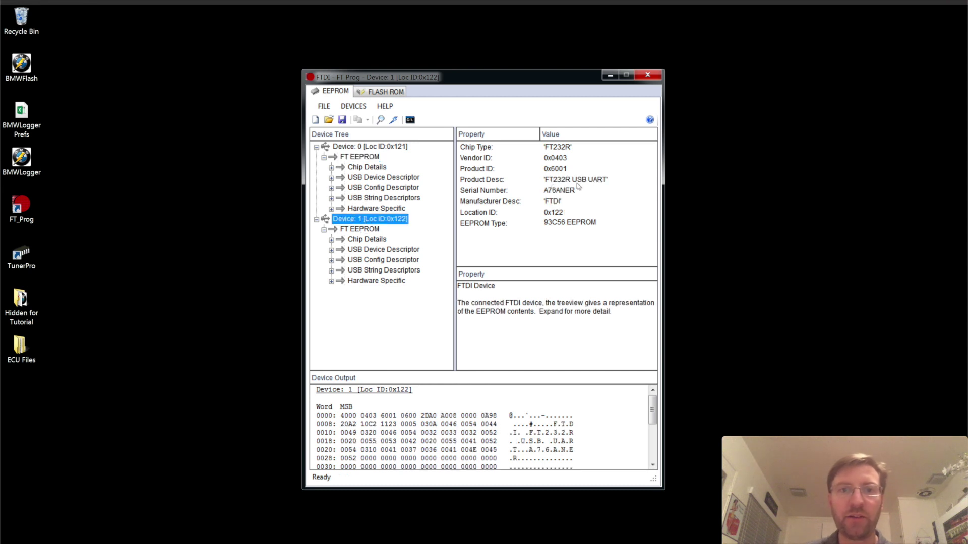
Step: Examine the Invert RS232 Signals and IO Controls settings under Device 1's Hardware Specific section
click(331, 282)
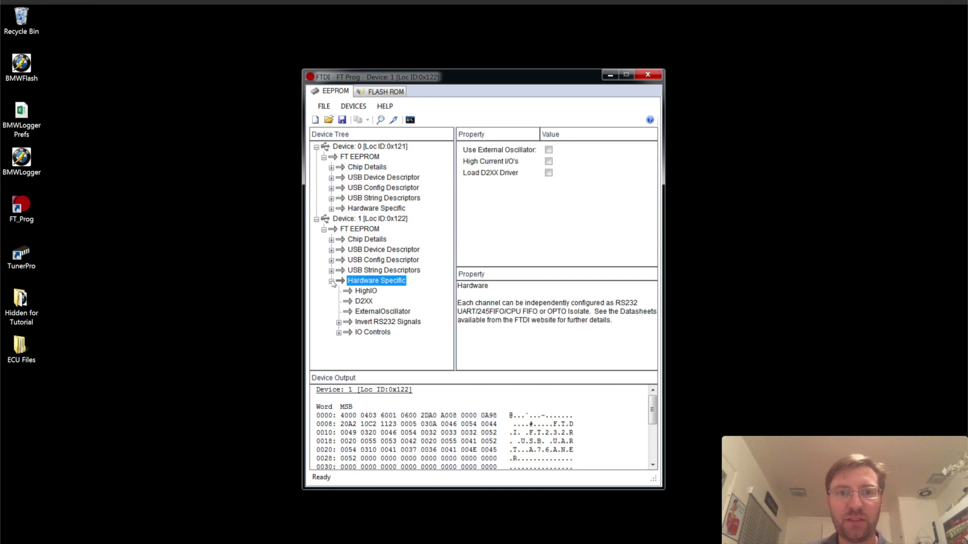
click(367, 323)
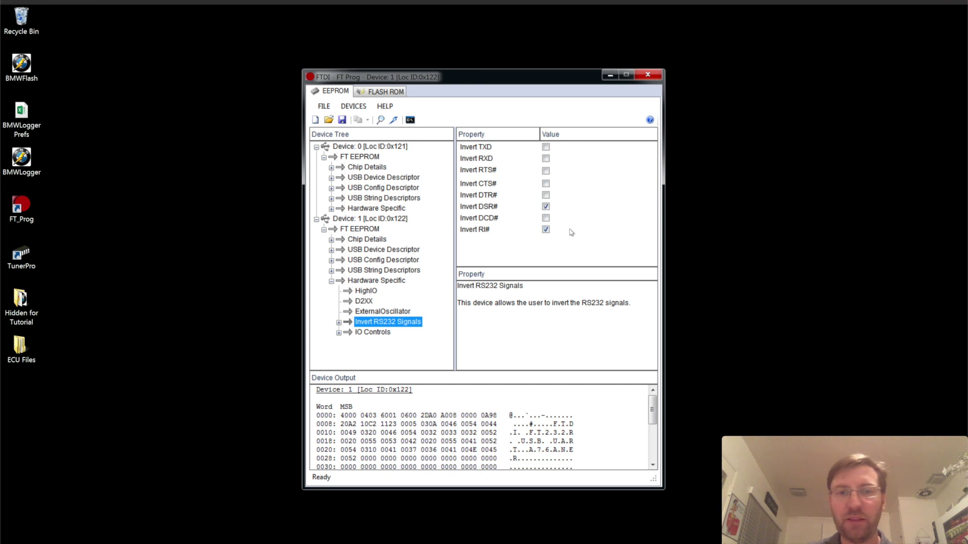
click(377, 332)
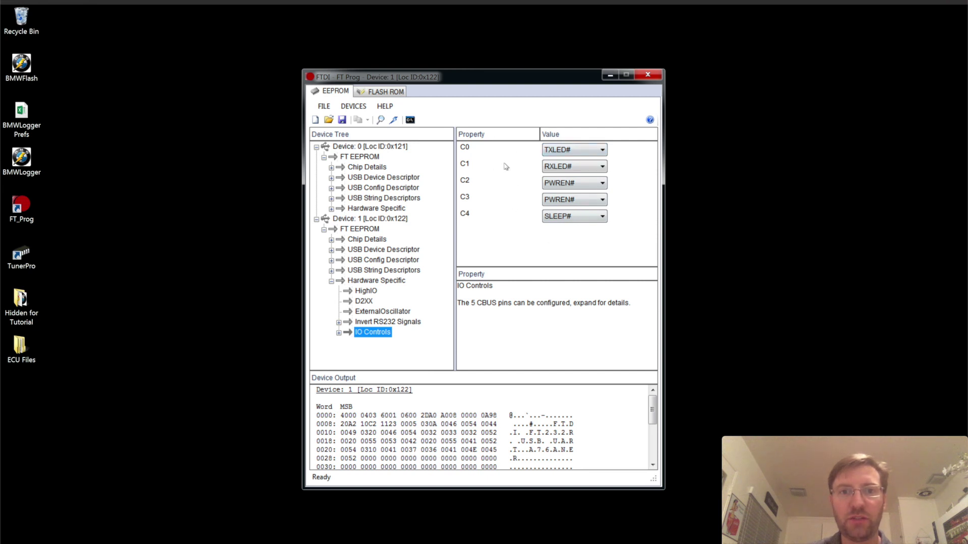
Step: Prepare to program only Device 1 by excluding Device 0, then close the Program Devices dialog without programming and exit FT_Prog
click(393, 121)
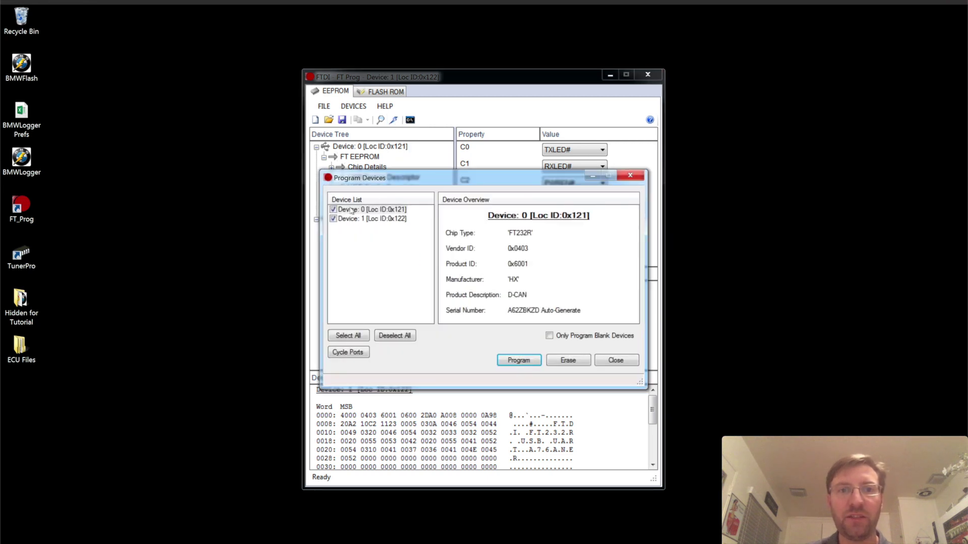
click(333, 210)
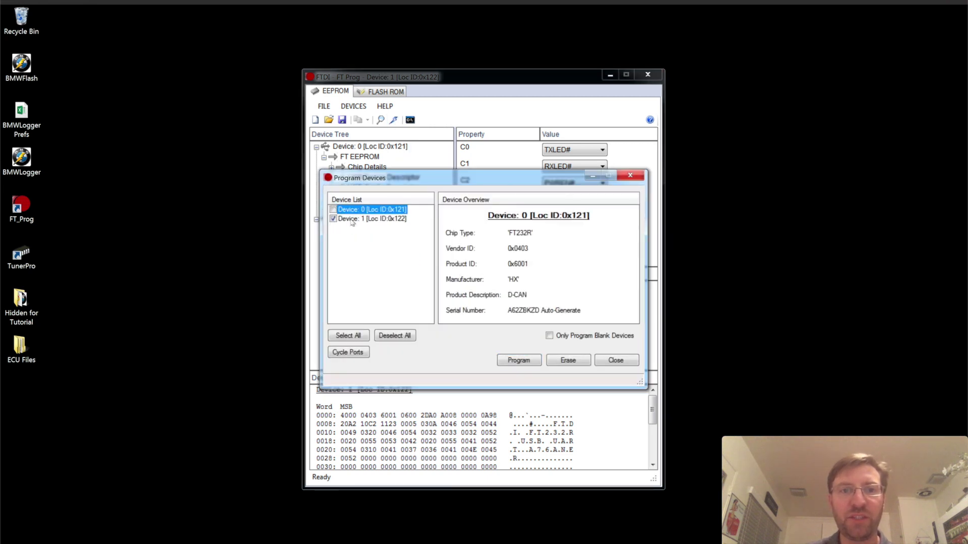
click(380, 220)
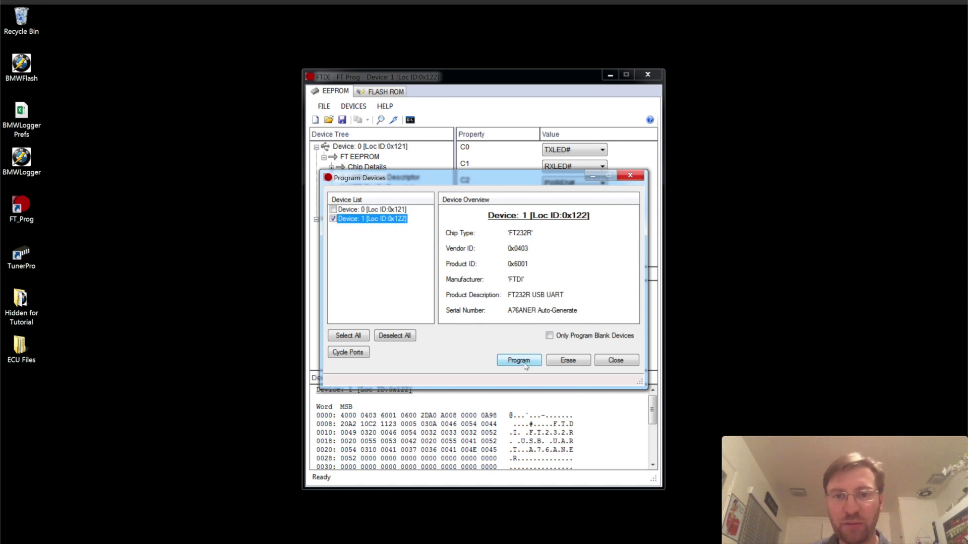
click(611, 359)
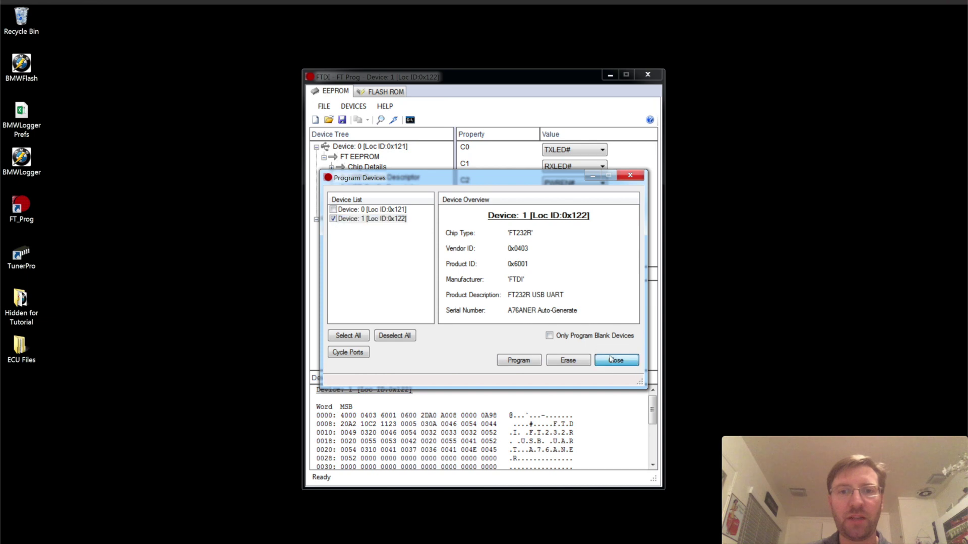
click(649, 75)
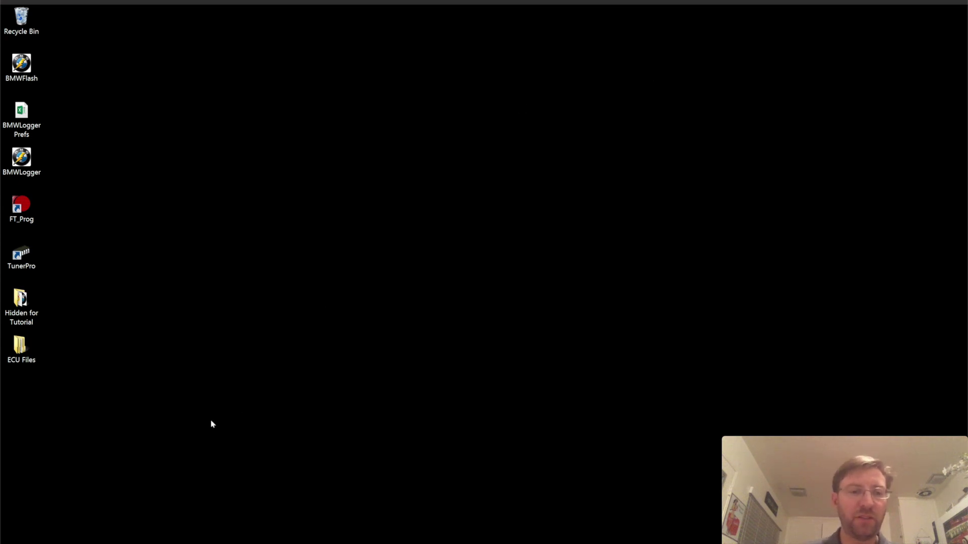
Step: Switch to Chrome and open the TunerPro Applications download page on the TunerPro website
key(alt+Tab)
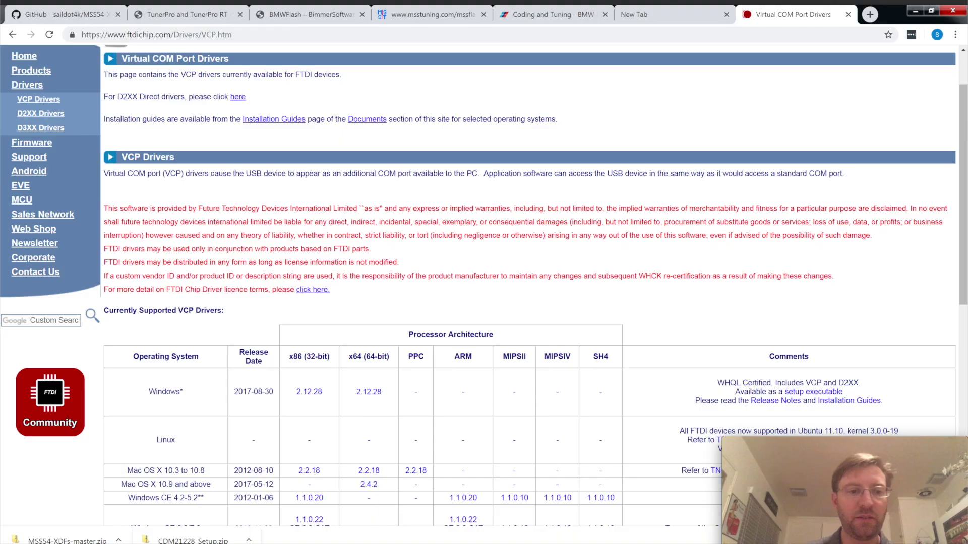
click(173, 19)
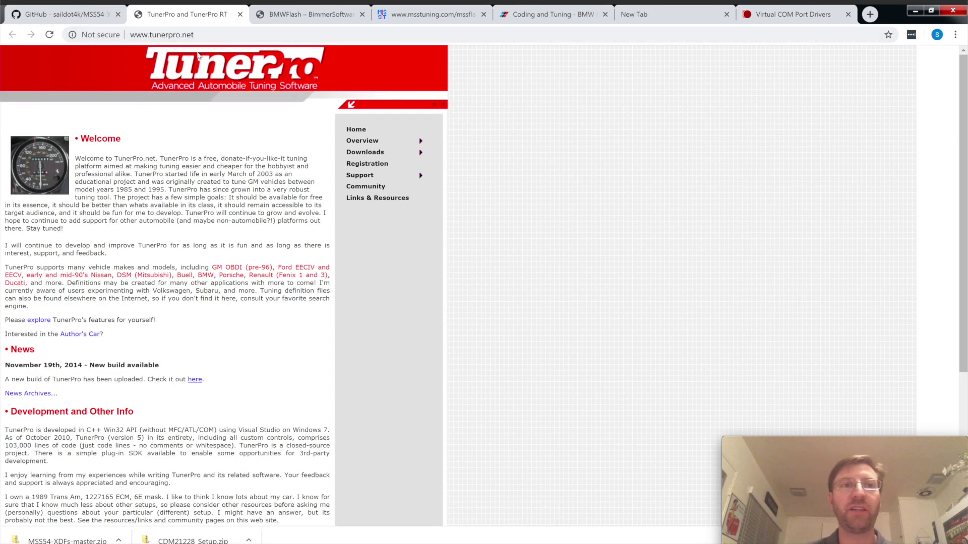
mouse_move(376, 158)
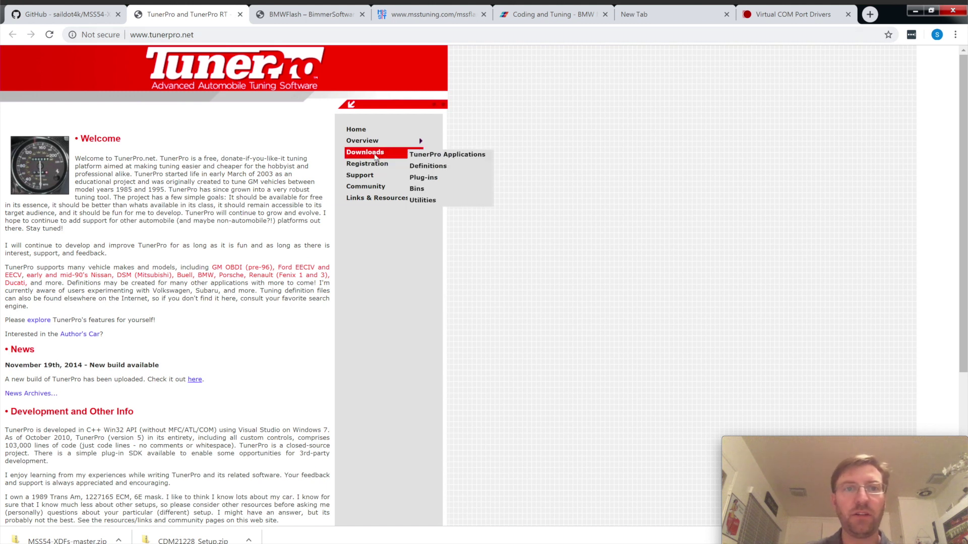
click(426, 156)
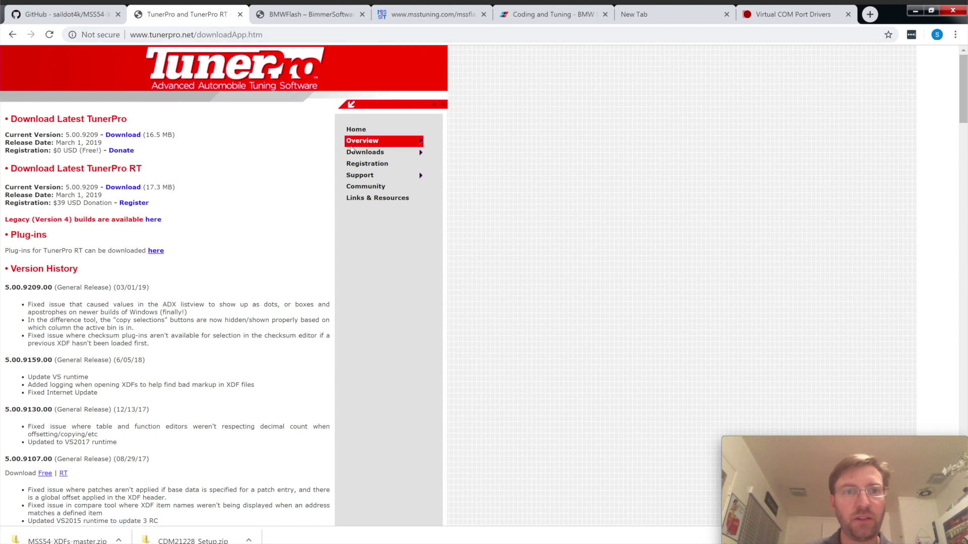
Step: Find the E46/M3 entry among TunerPro's BMW bin definitions and follow its link to the XDFs on GitHub
mouse_move(366, 174)
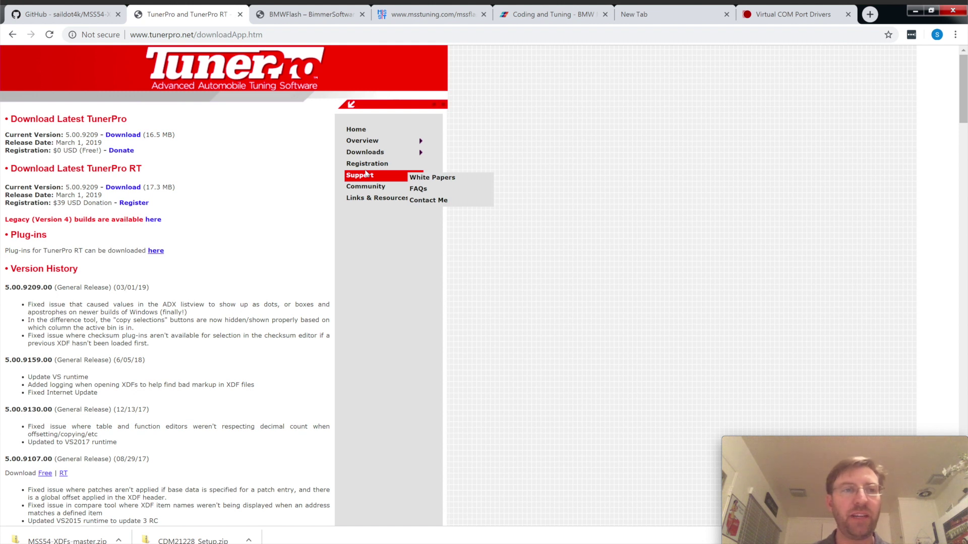
mouse_move(365, 155)
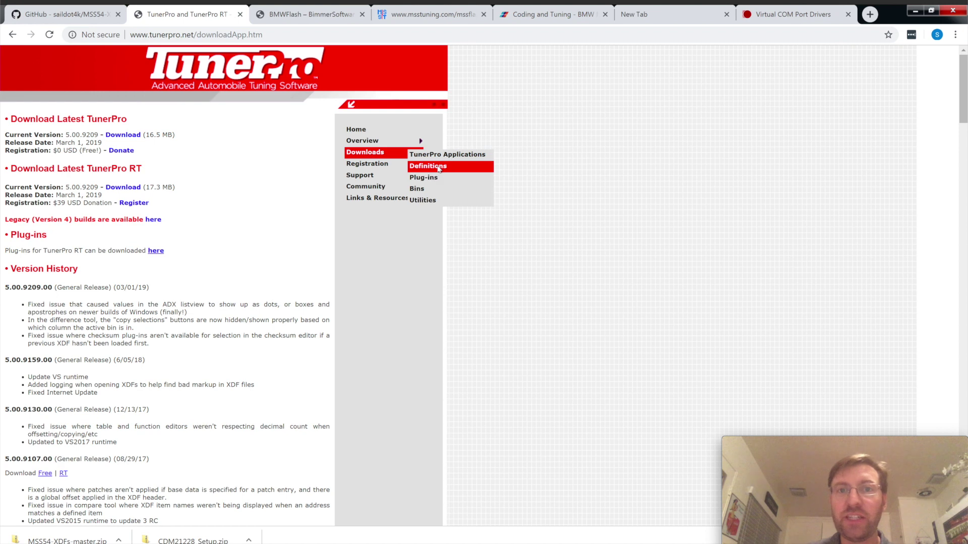
click(436, 168)
scroll(176, 261, down, 2)
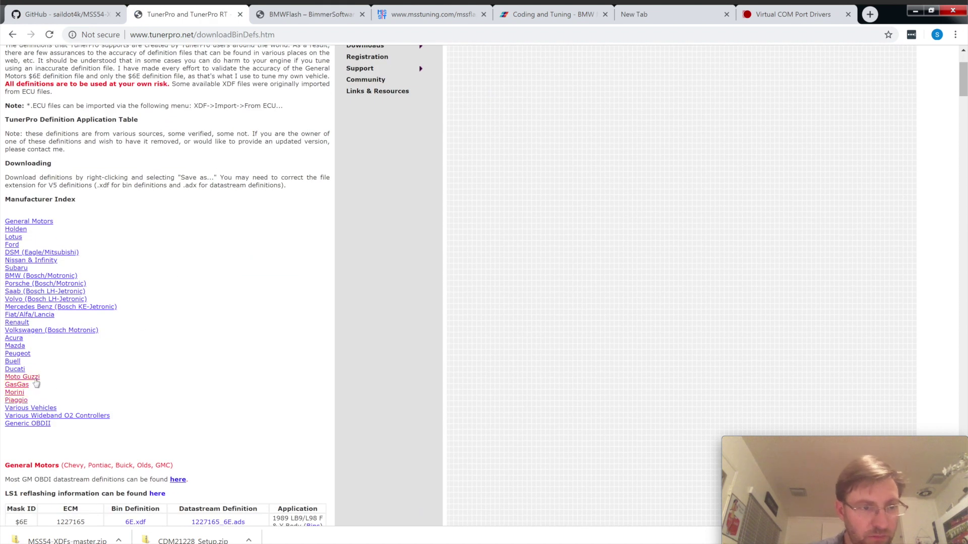
click(31, 276)
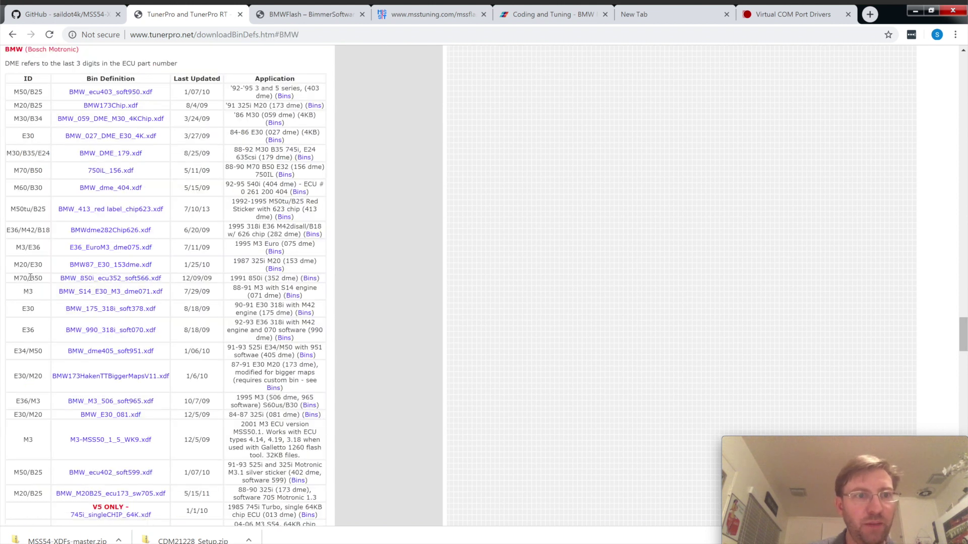
scroll(68, 363, down, 4)
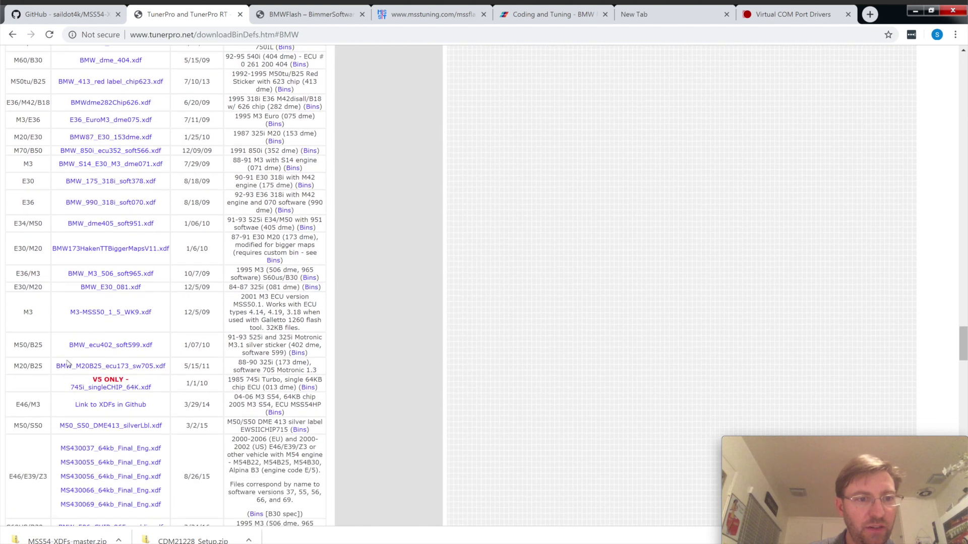
scroll(68, 363, down, 2)
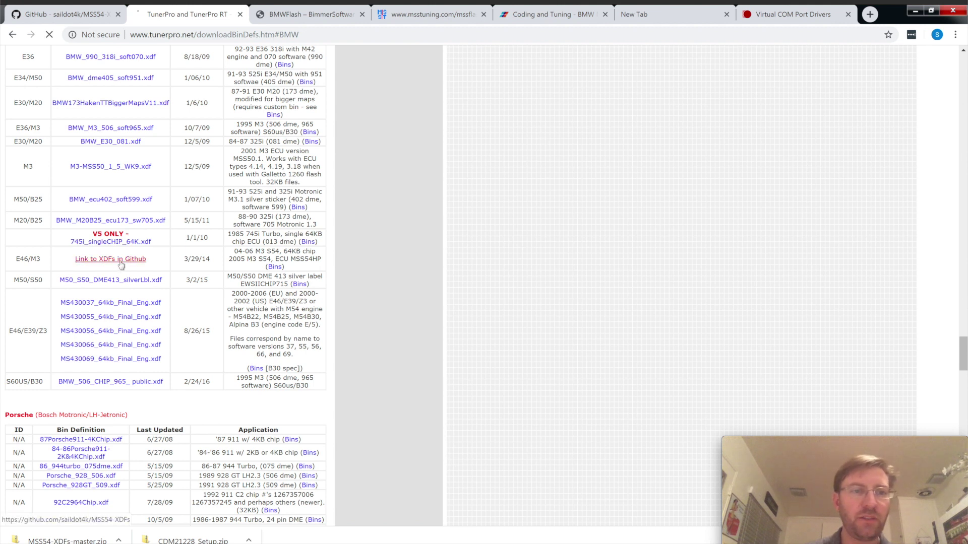
click(120, 260)
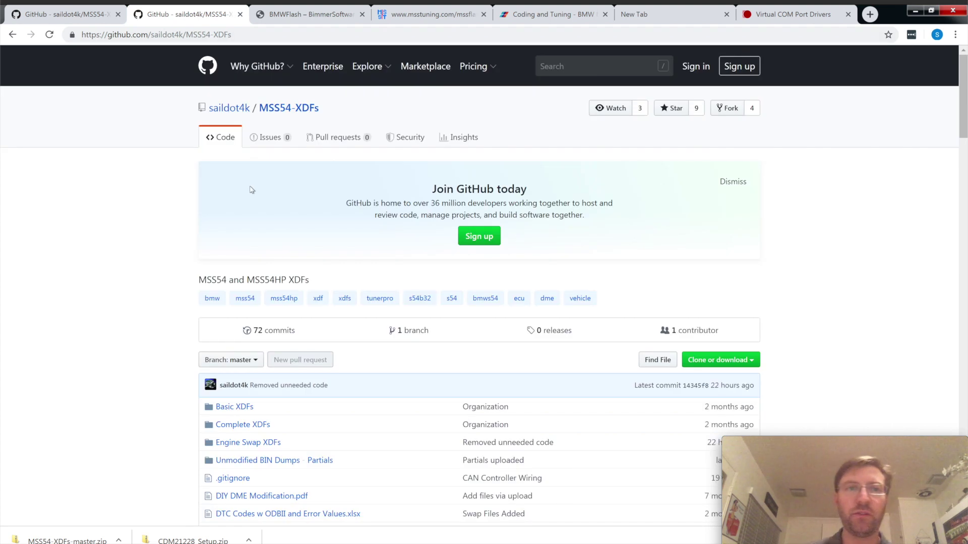
Step: Close the duplicate MSS54-XDFs page and examine the BMWFlash product page on BimmerSoftware.com down to its downloads
click(240, 14)
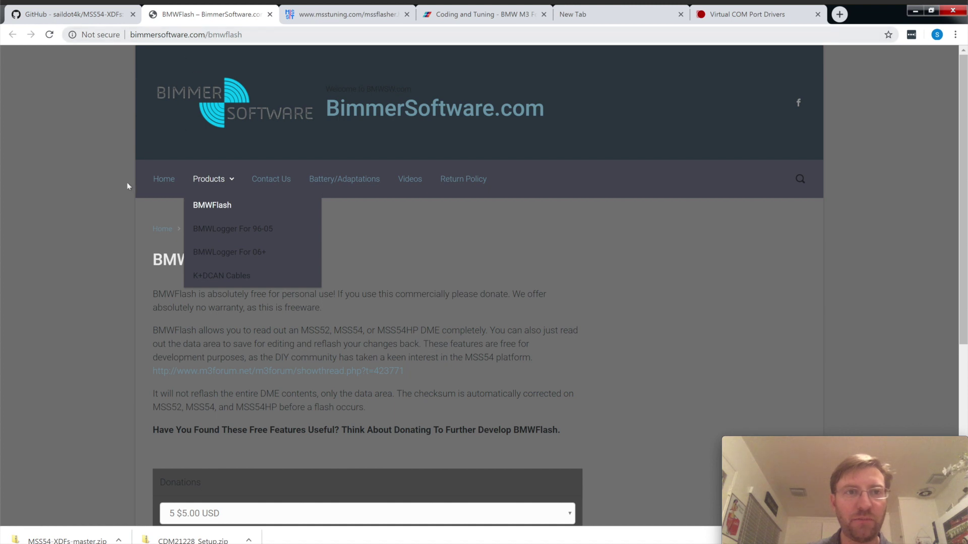
click(200, 206)
click(209, 182)
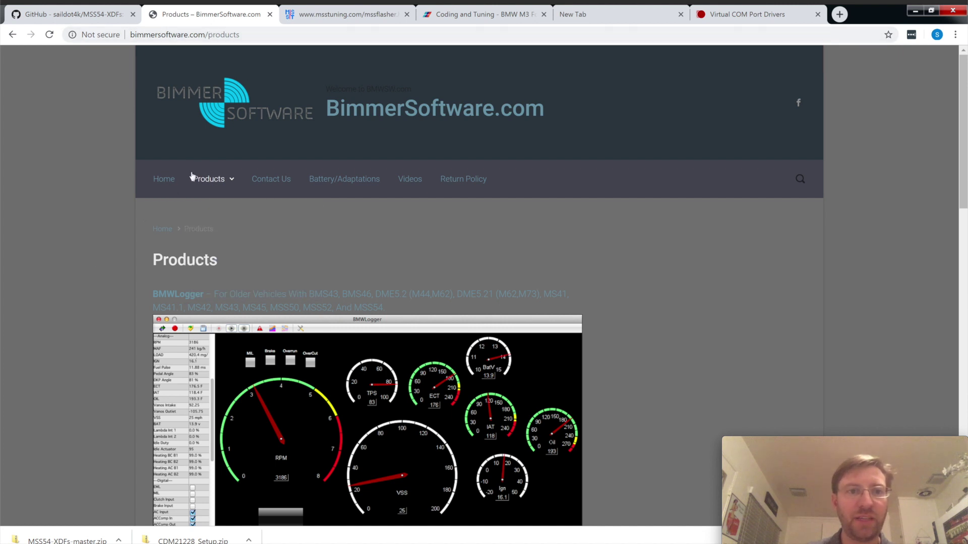
mouse_move(208, 179)
click(212, 205)
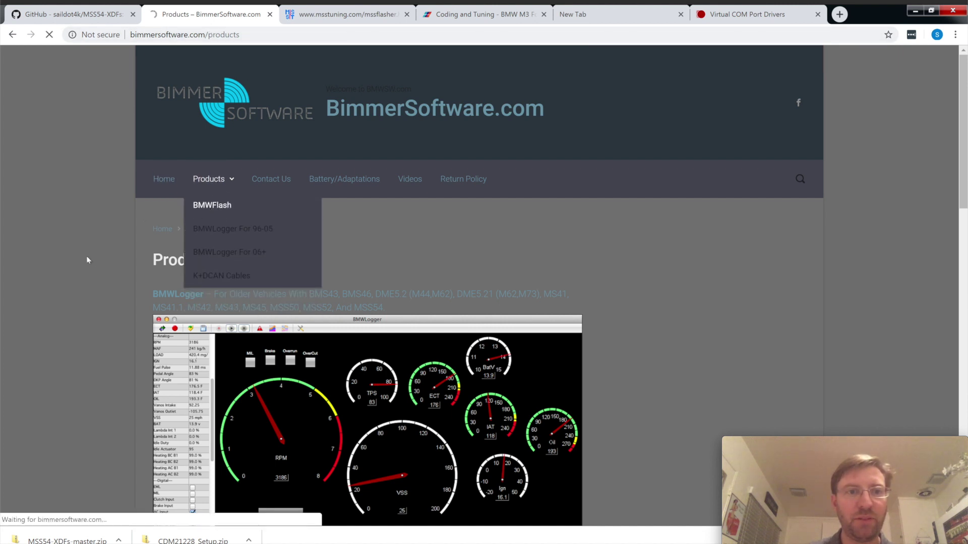
scroll(77, 256, down, 1)
scroll(77, 256, down, 5)
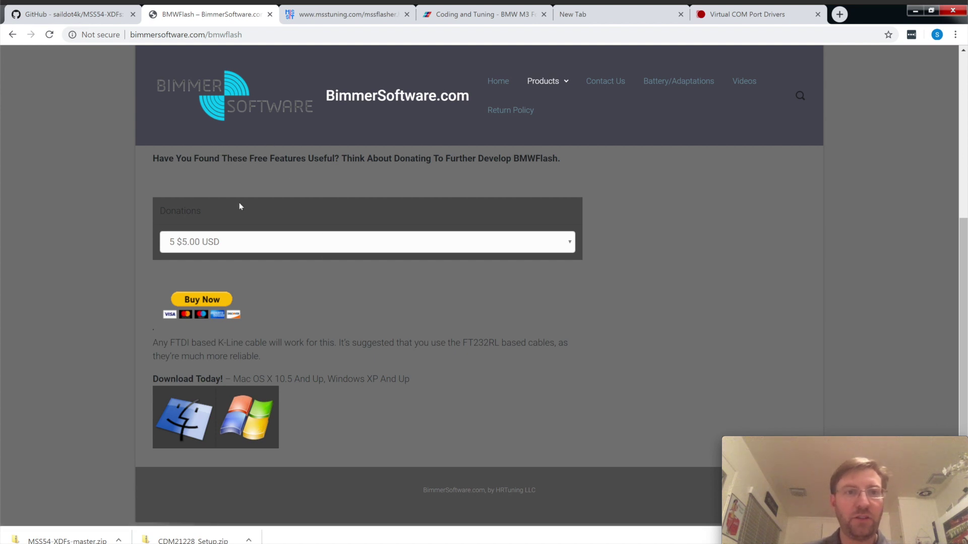
Step: Open the BMWLogger For 96-05 product page and examine its supported DMEs, free features, licensing options and downloads
scroll(239, 202, up, 5)
mouse_move(230, 187)
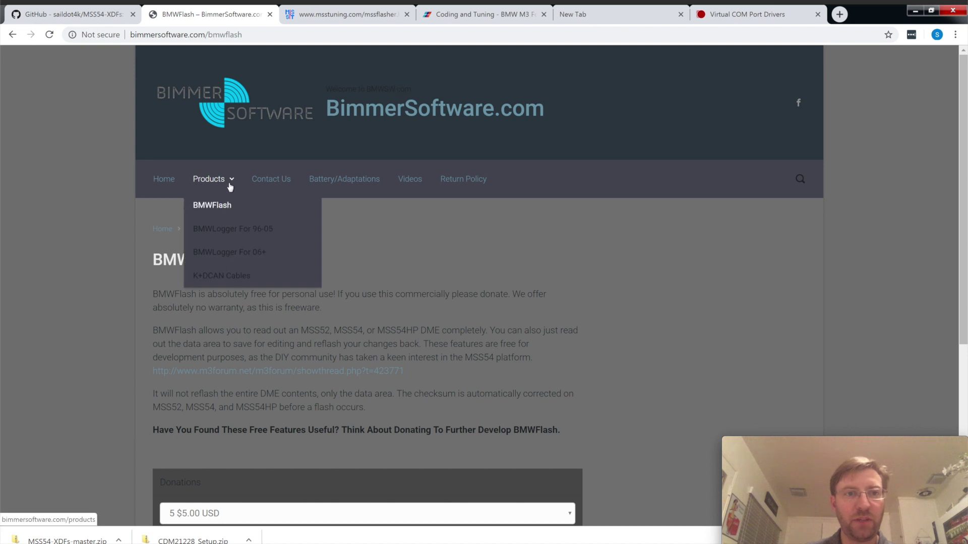
click(236, 232)
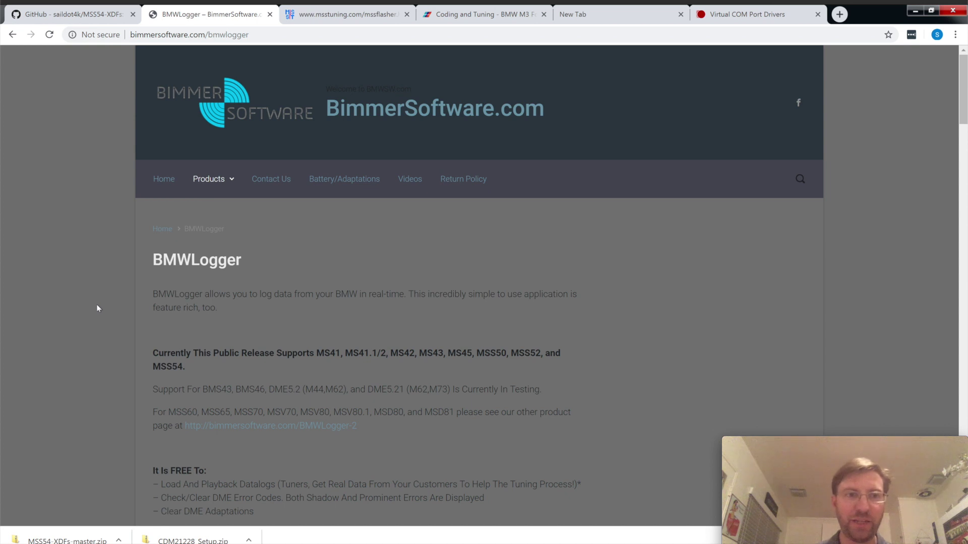
scroll(255, 234, down, 6)
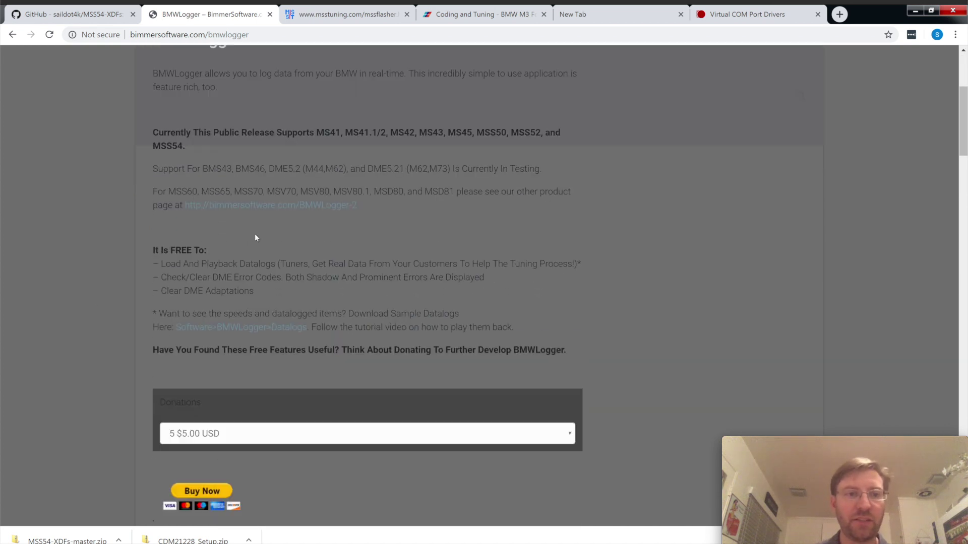
scroll(255, 234, down, 7)
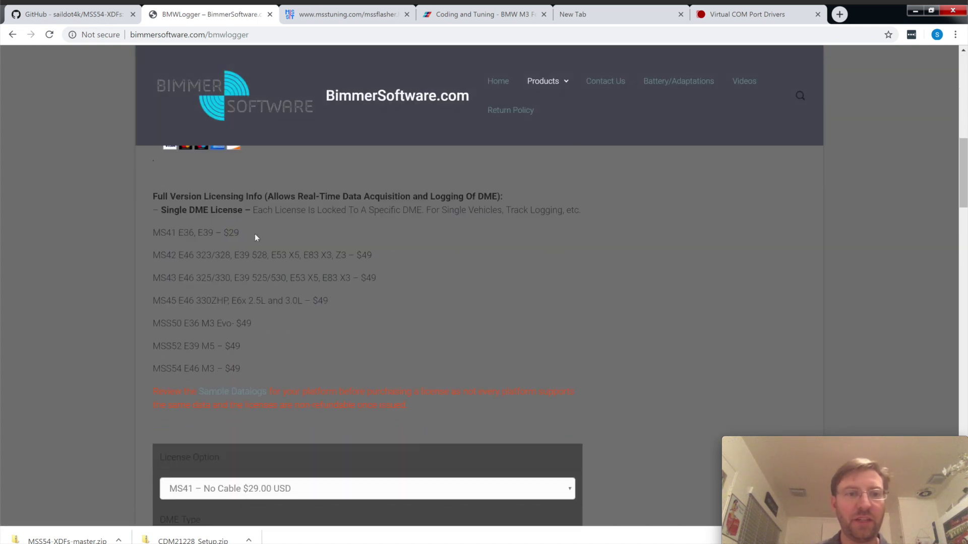
scroll(255, 235, down, 3)
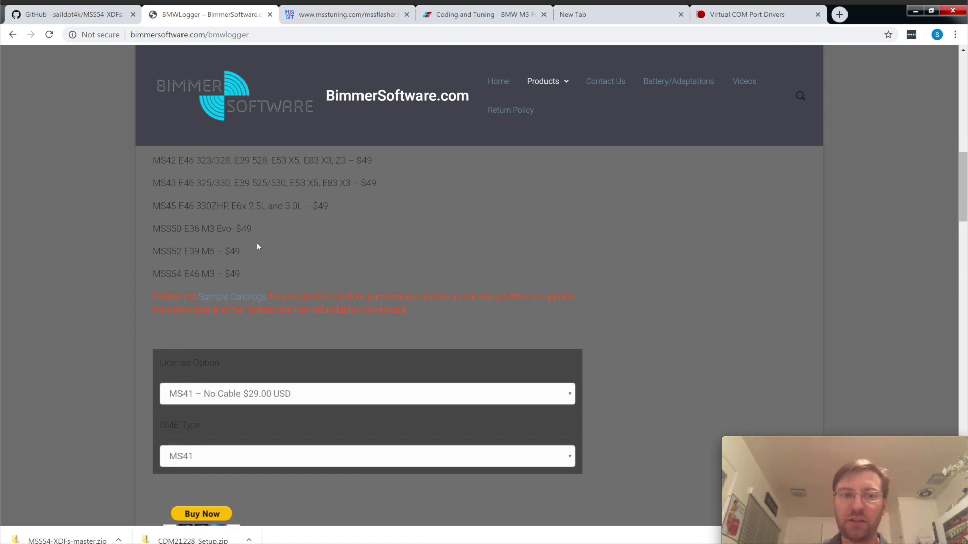
scroll(257, 247, down, 8)
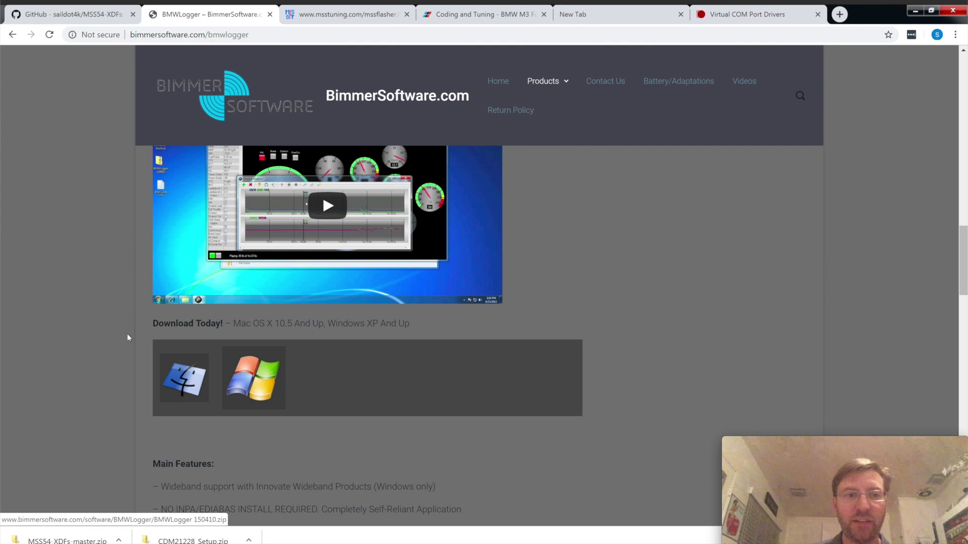
scroll(126, 335, up, 15)
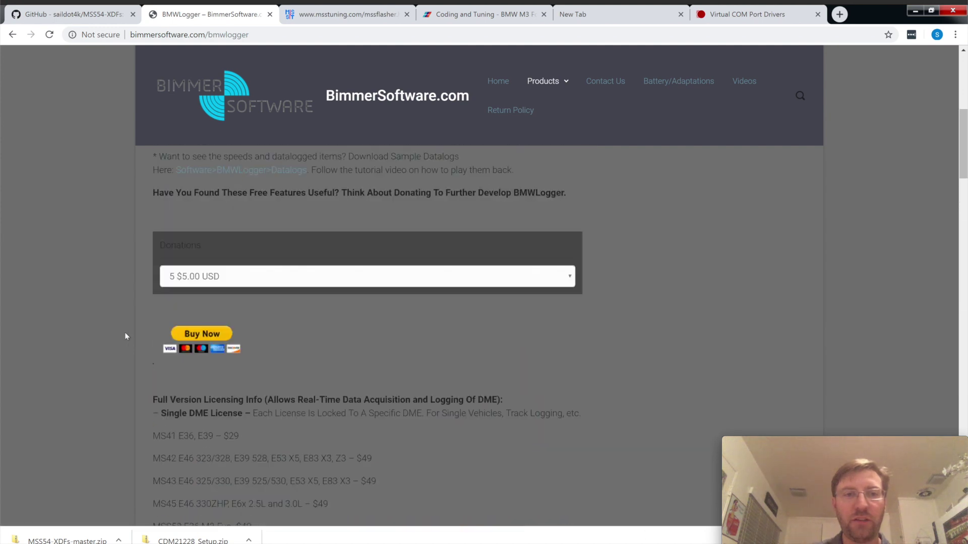
scroll(126, 334, up, 6)
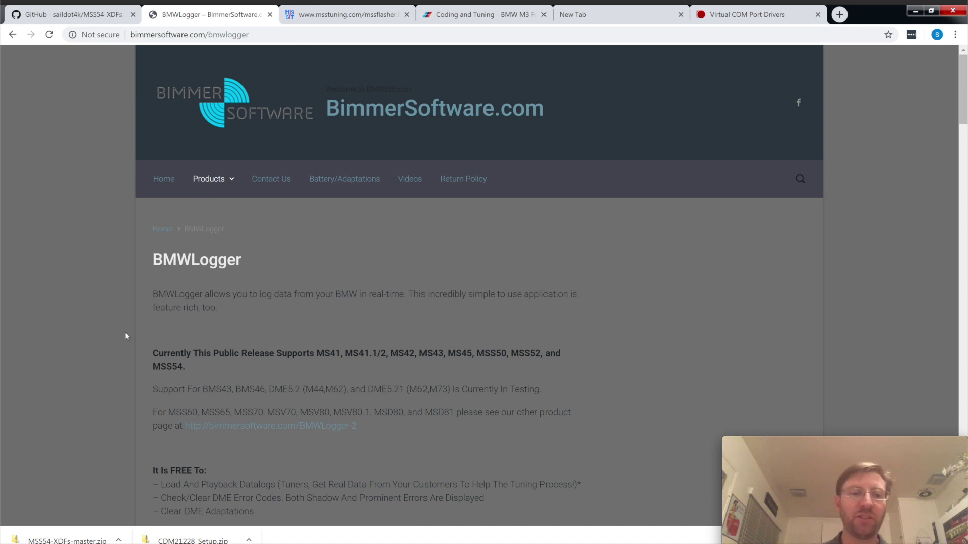
scroll(126, 336, down, 2)
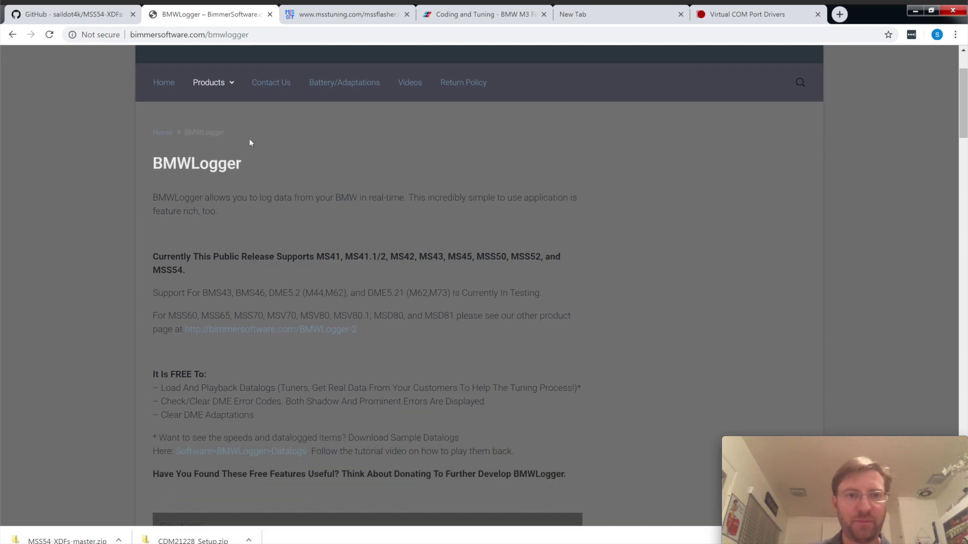
scroll(254, 202, down, 3)
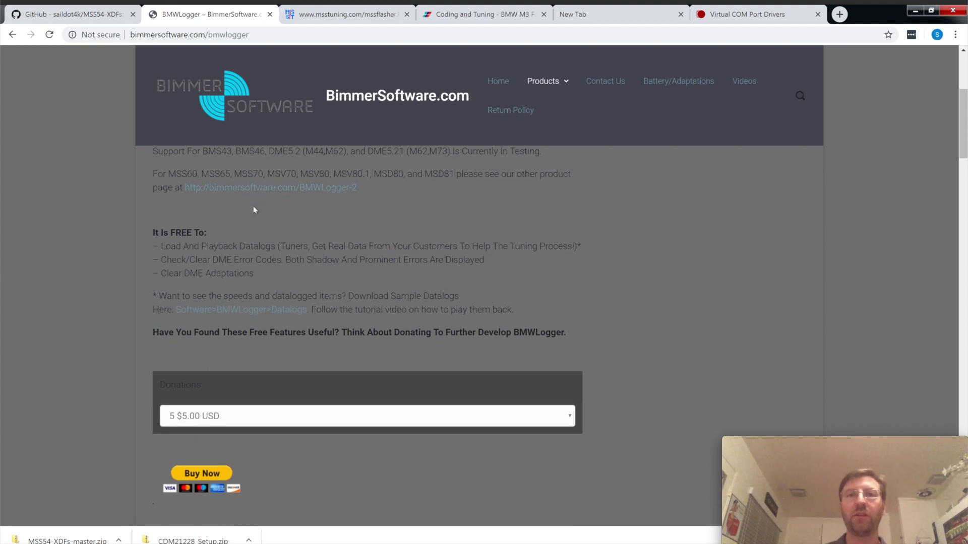
Step: Close the BMWLogger page and examine the MSSFlasher page's description, CSL software files and license section
click(270, 15)
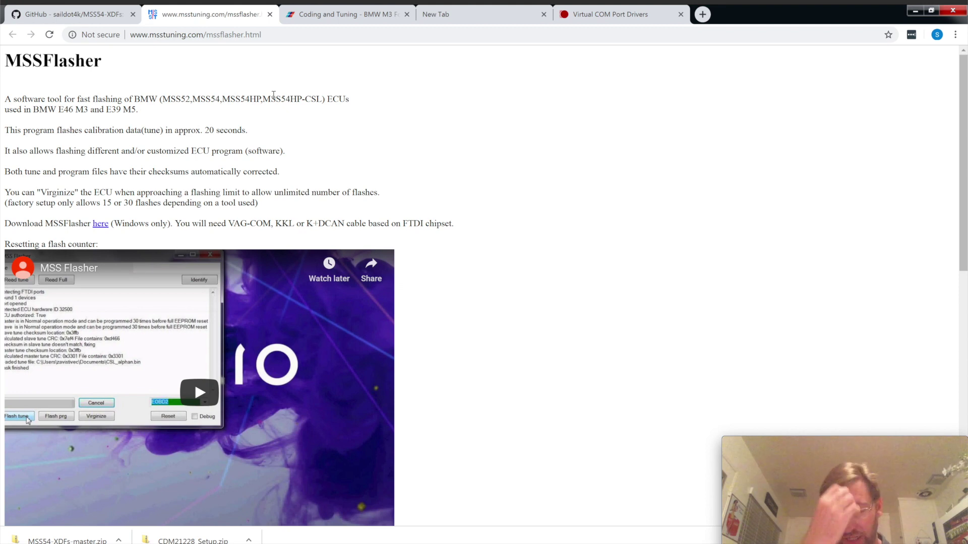
scroll(277, 147, down, 4)
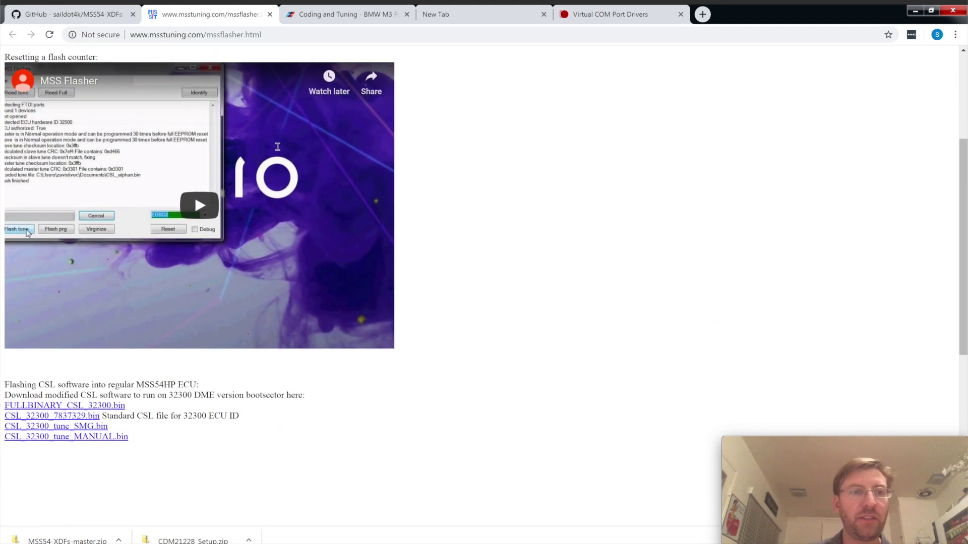
scroll(277, 147, down, 7)
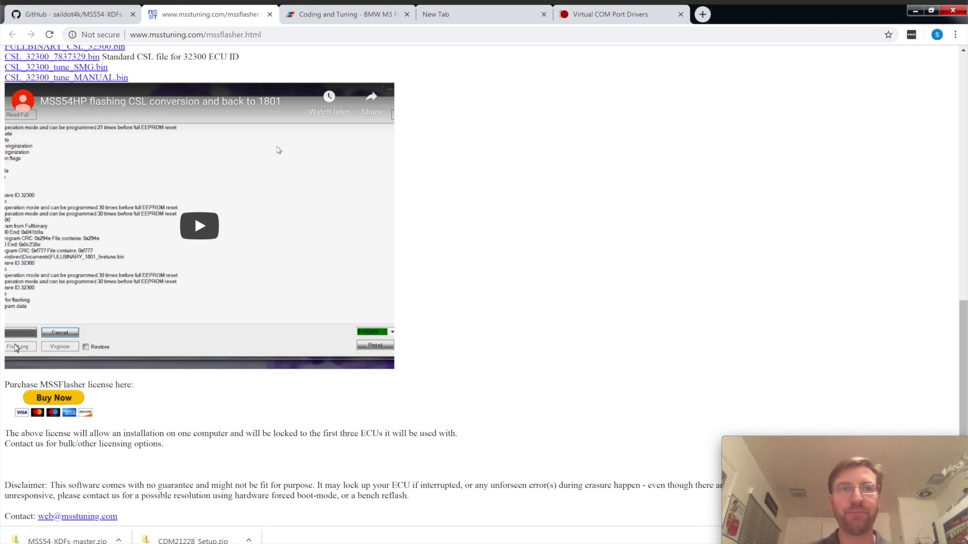
Step: Close the MSSFlasher page and locate the Comprehensive MSS54/MSS54HP DME Information thread in the M3Forum Coding and Tuning section
click(269, 15)
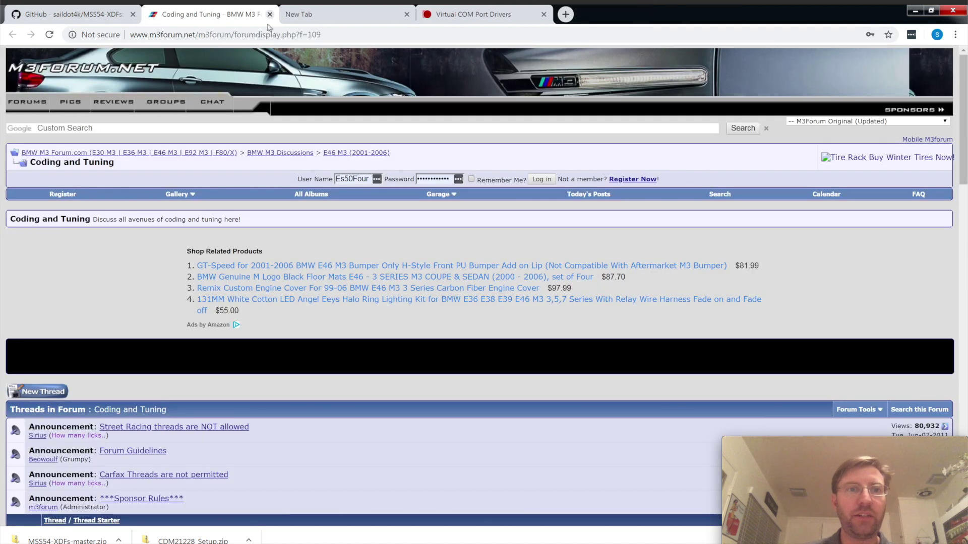
scroll(302, 197, down, 1)
scroll(302, 197, down, 5)
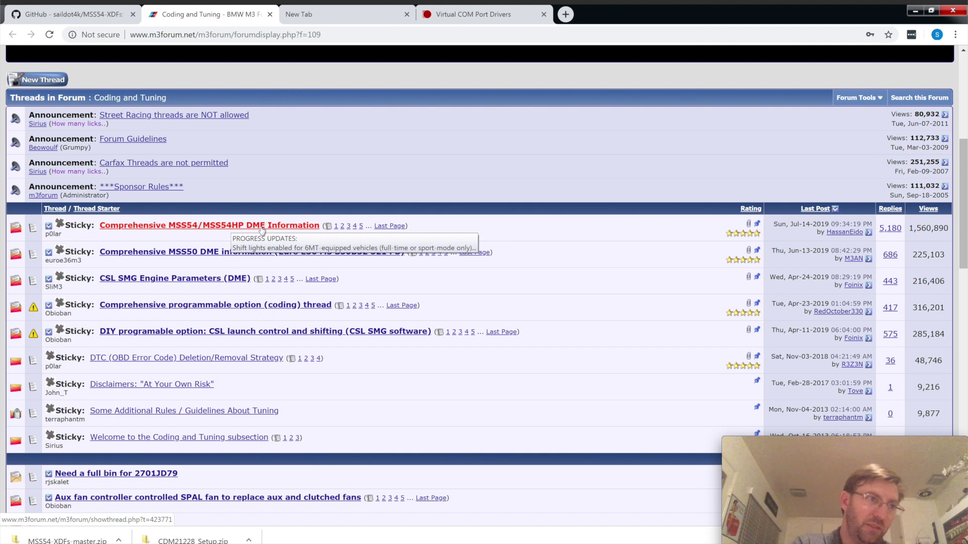
Step: Close the M3Forum, blank and Virtual COM Port Drivers pages, keeping only the MSS54-XDFs GitHub repository open
click(270, 15)
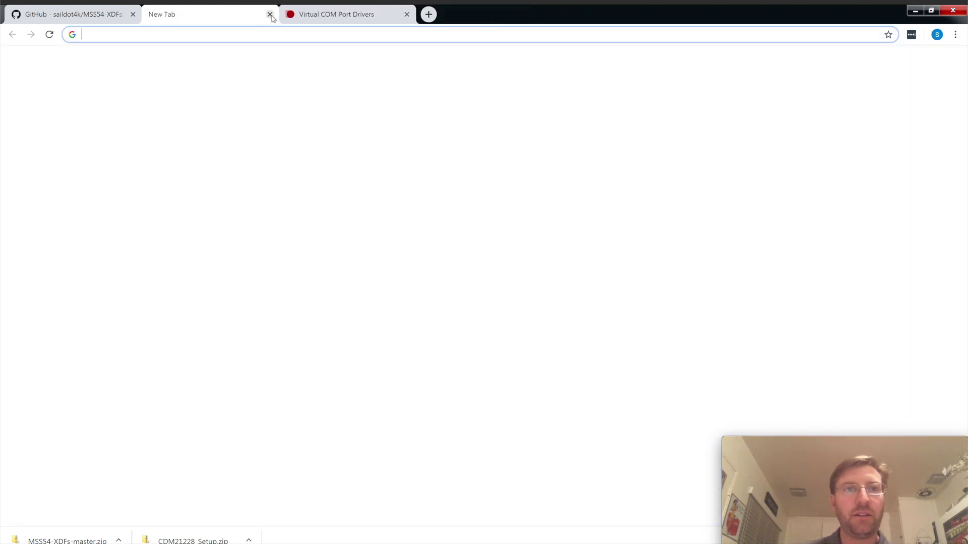
click(270, 15)
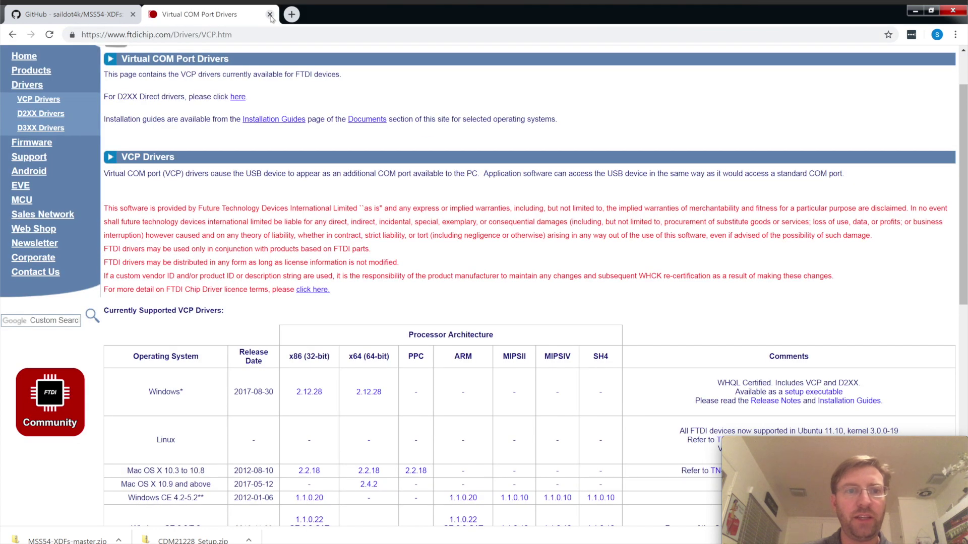
click(270, 14)
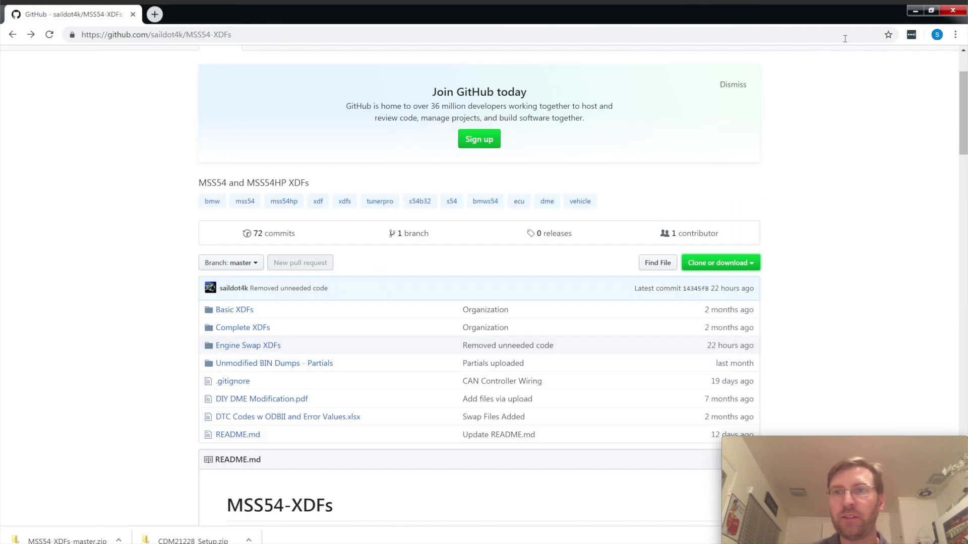
Step: Show the MSS54-XDFs repository's clone and ZIP download options, dismiss them, and close the browser
click(744, 264)
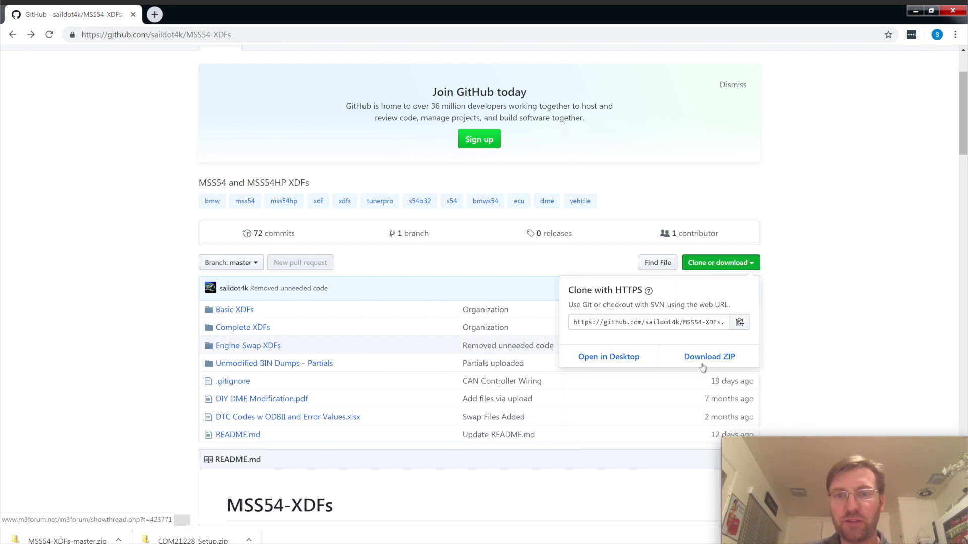
click(849, 141)
click(958, 11)
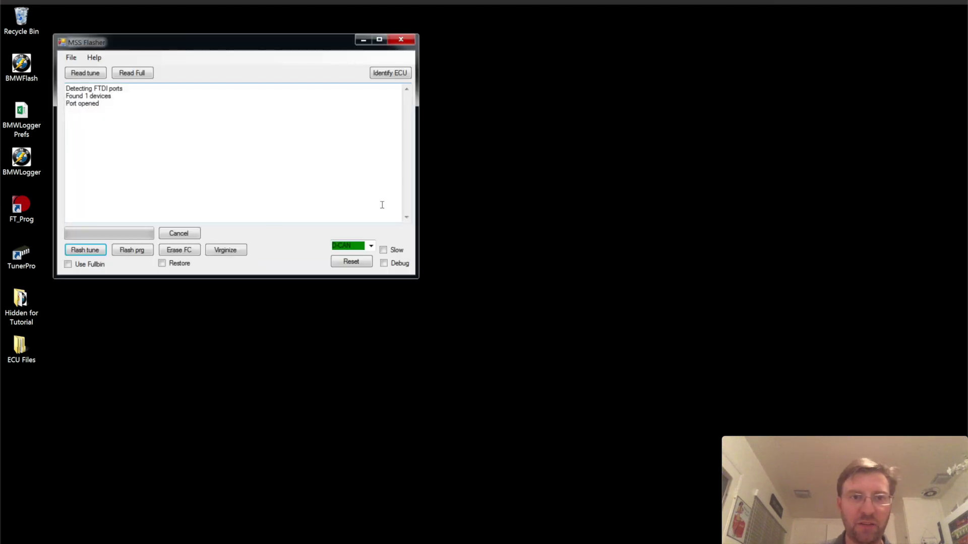
Step: Check the D-CAN interface selection in MSS Flasher and try to read the full binary from the ECU
click(370, 246)
click(325, 226)
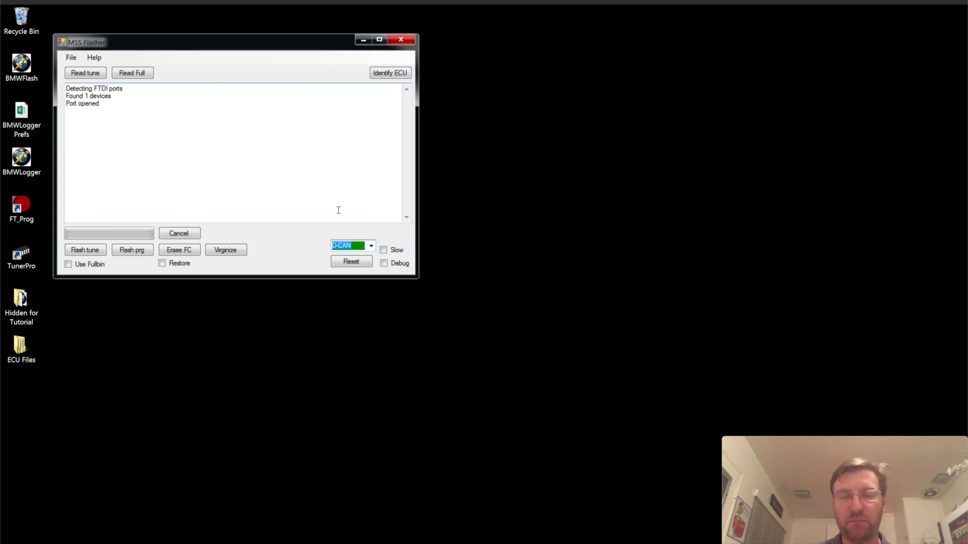
click(211, 155)
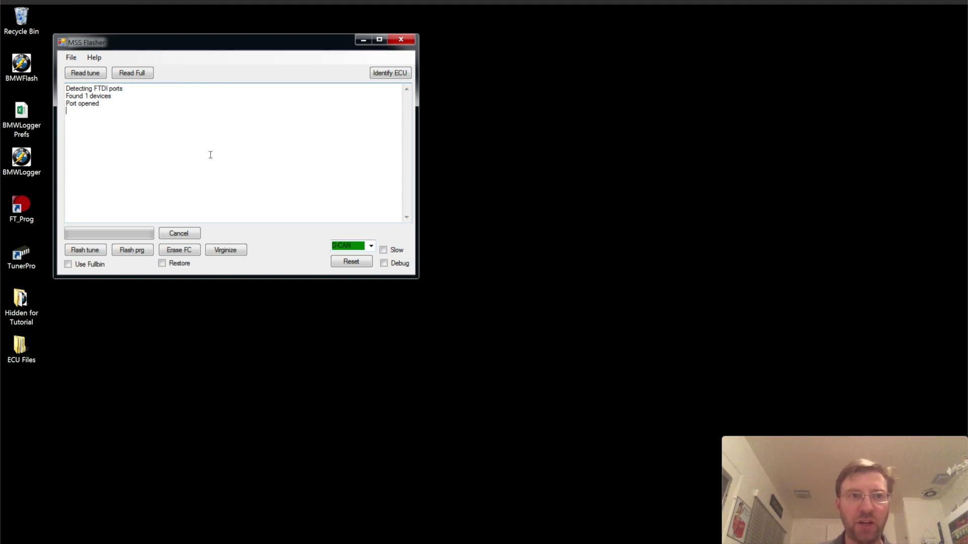
click(141, 75)
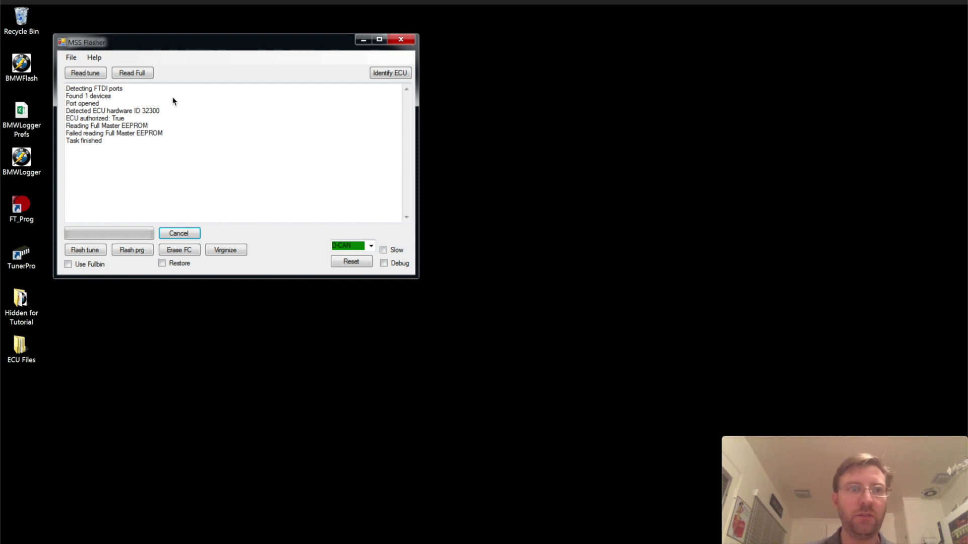
Step: View the full MSS54HP binary stored in the ECU Files\v2501\Original folder, and close the folder window
click(19, 345)
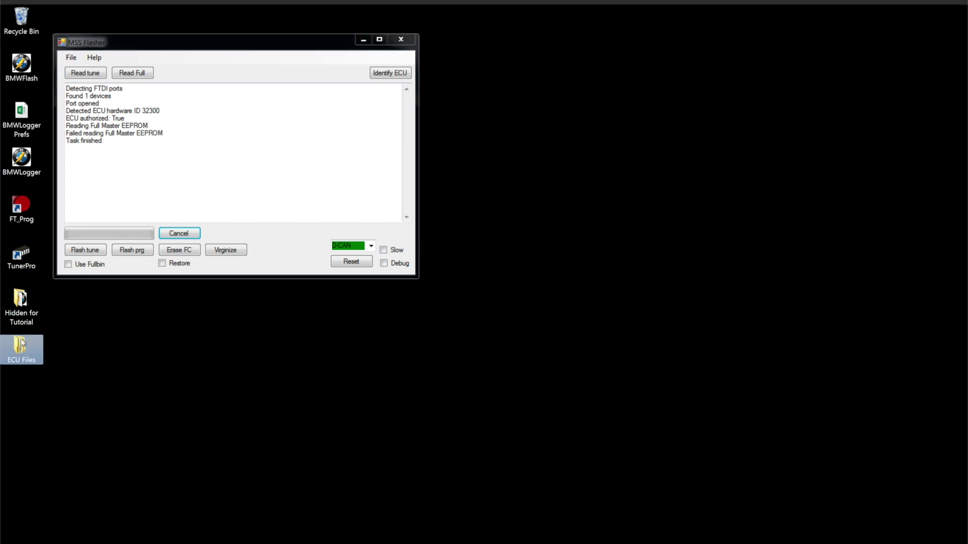
double_click(28, 344)
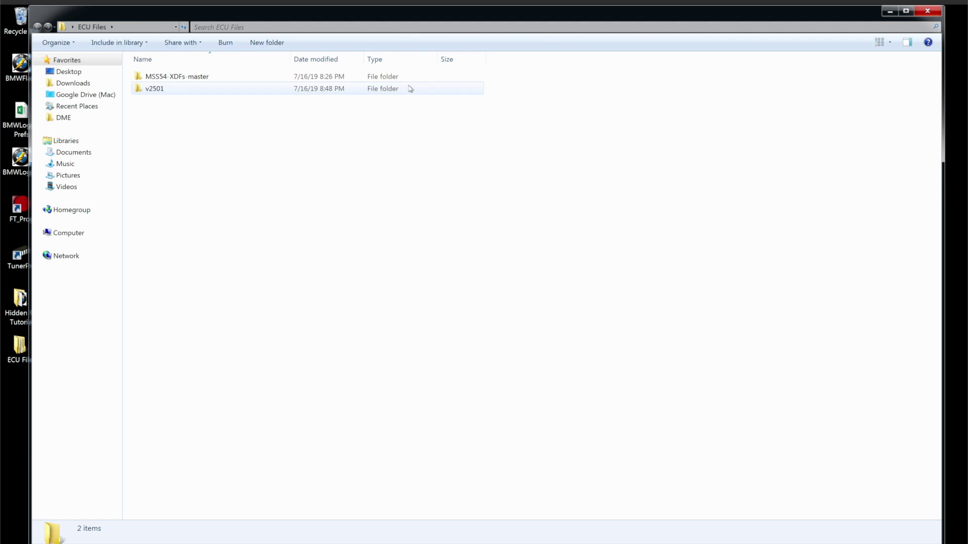
double_click(181, 92)
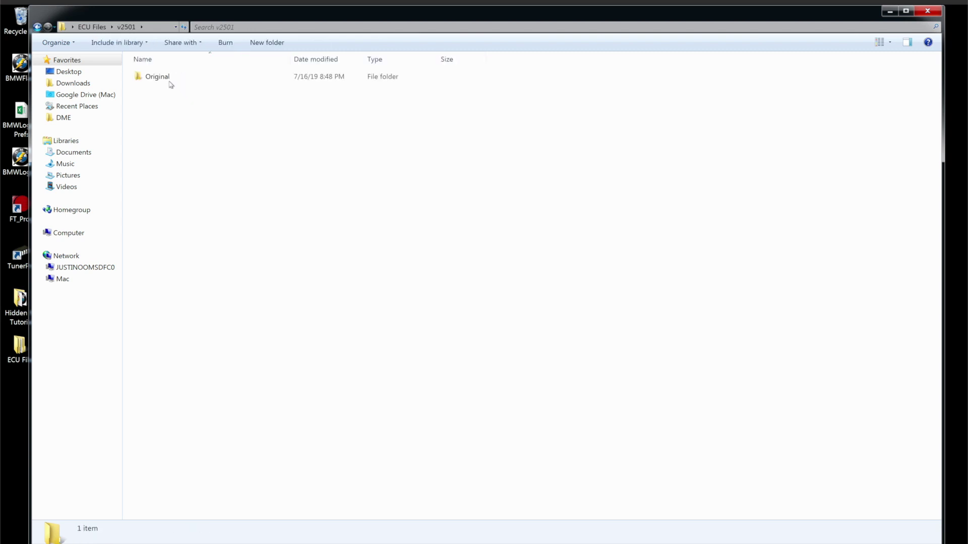
double_click(169, 79)
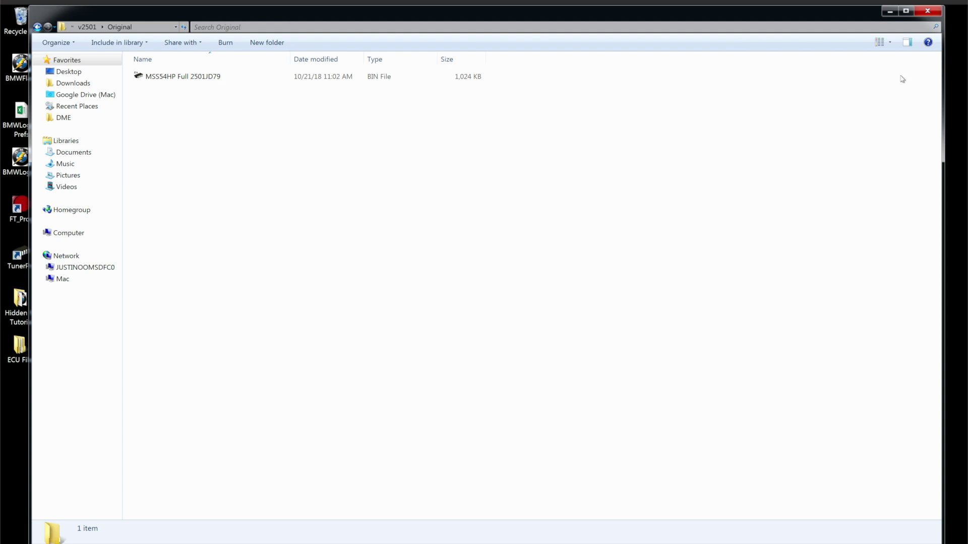
click(929, 12)
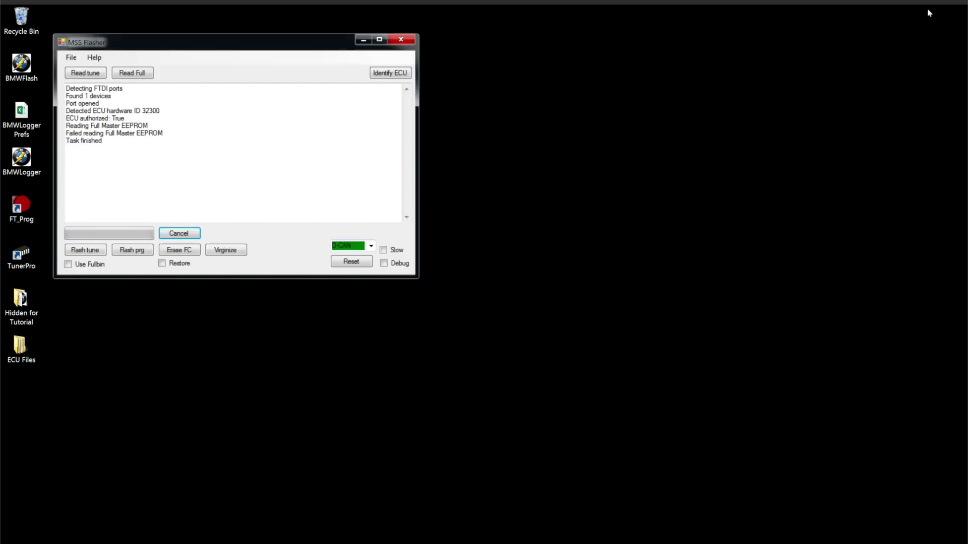
Step: Read the tune data from the ECU and start saving the tune to disk
click(98, 75)
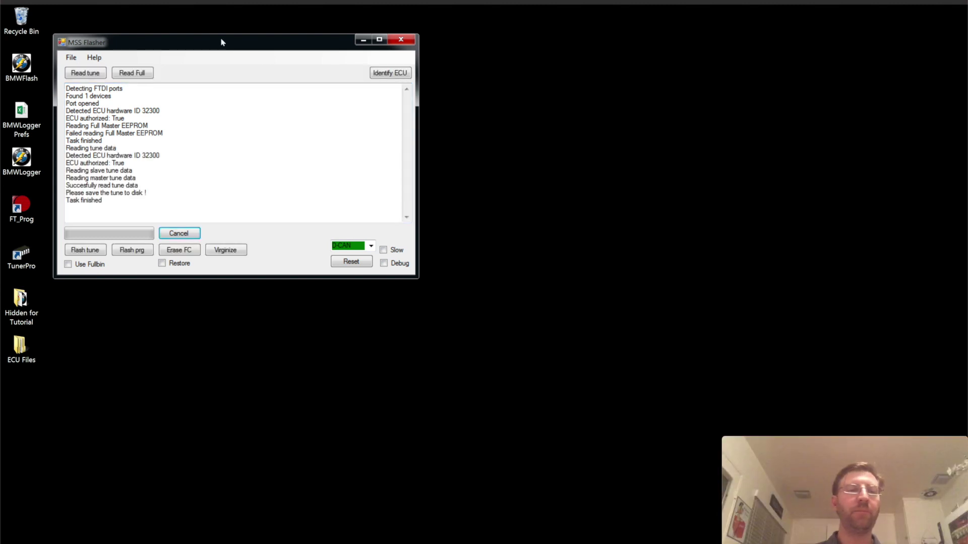
click(73, 58)
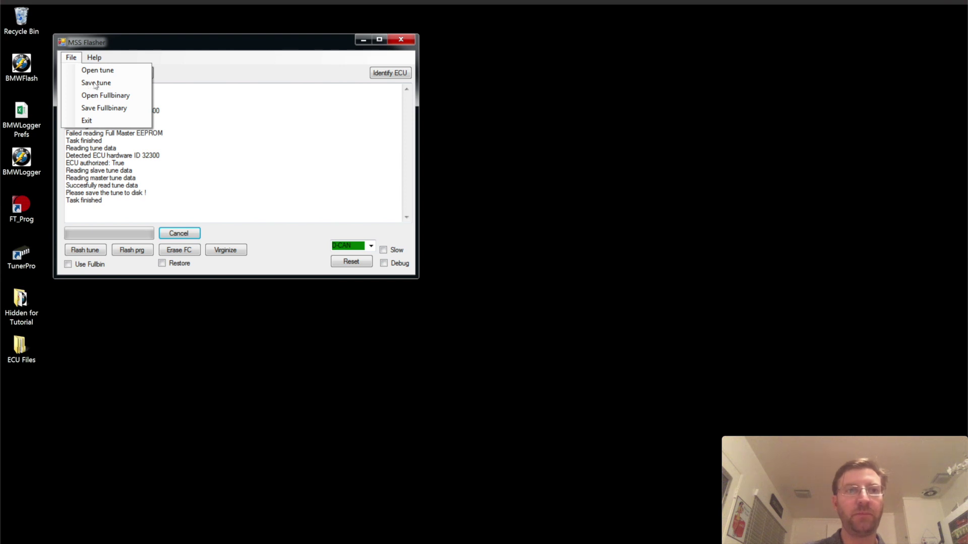
click(95, 84)
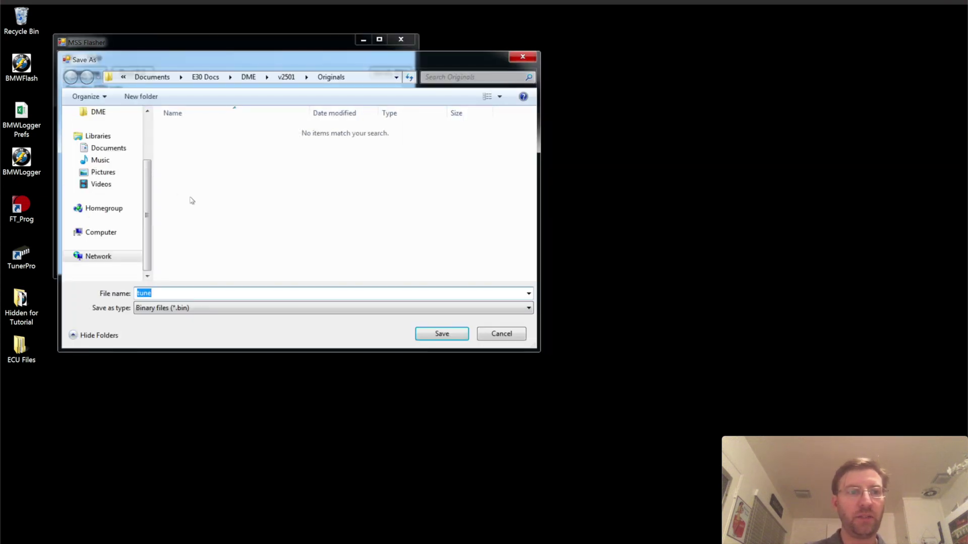
Step: Save the tune as MSS54HP Partial 2501JD79.bin in the Desktop's ECU Files\v2501\Original folder, and close the flasher and folder windows
drag(146, 191, 149, 119)
click(115, 129)
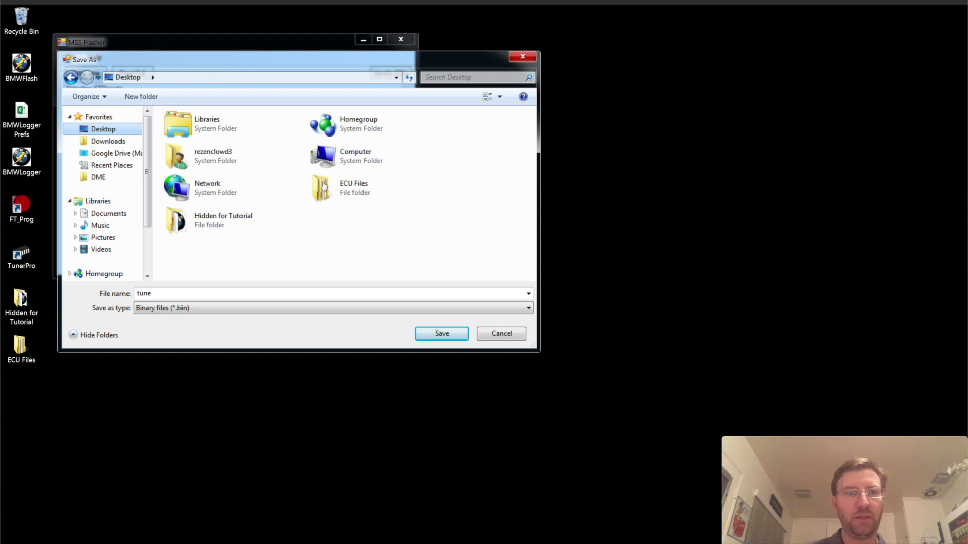
click(355, 191)
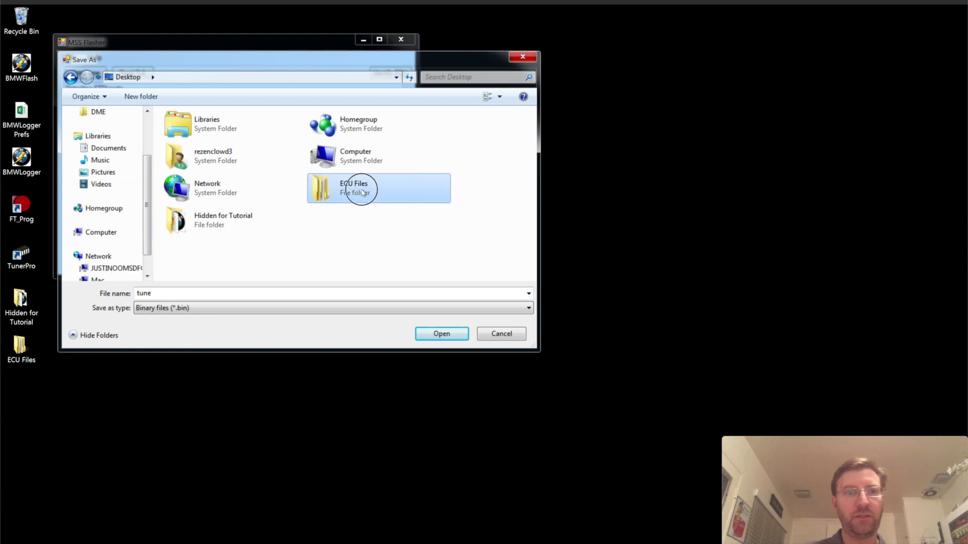
double_click(363, 191)
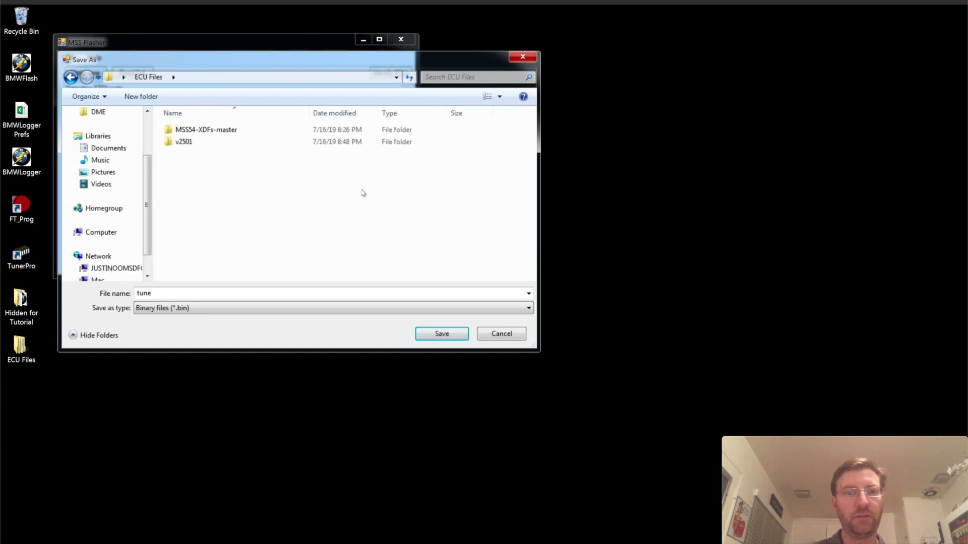
click(207, 143)
double_click(208, 143)
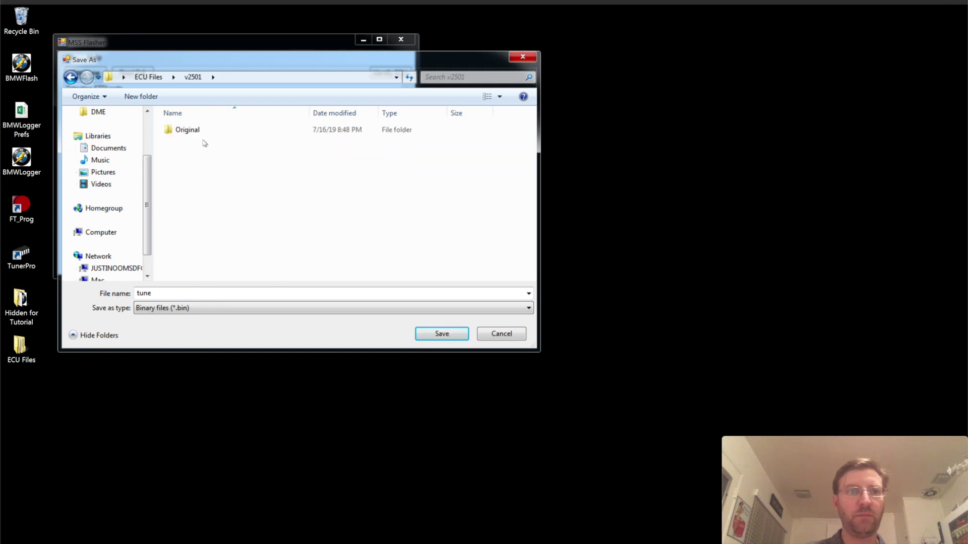
click(197, 135)
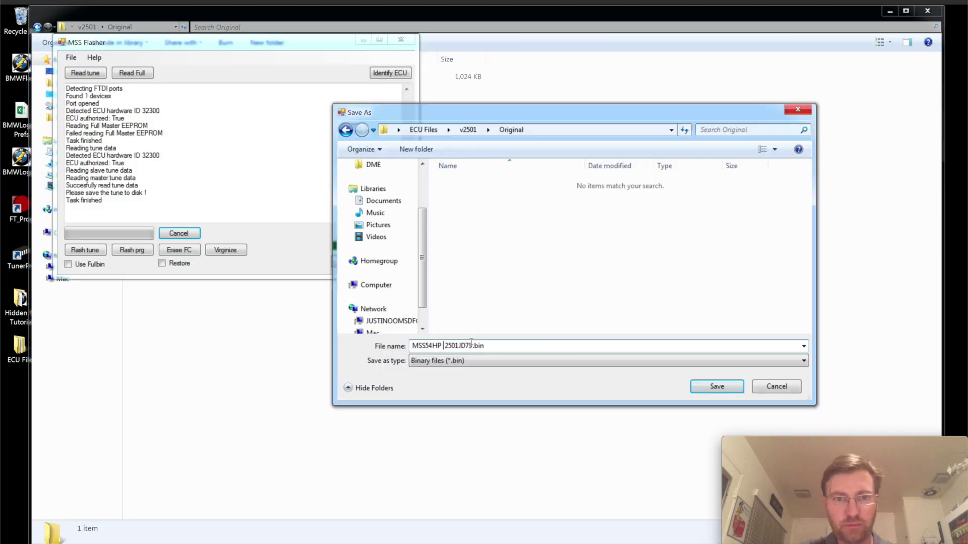
text(Partial 2501JD79.bi)
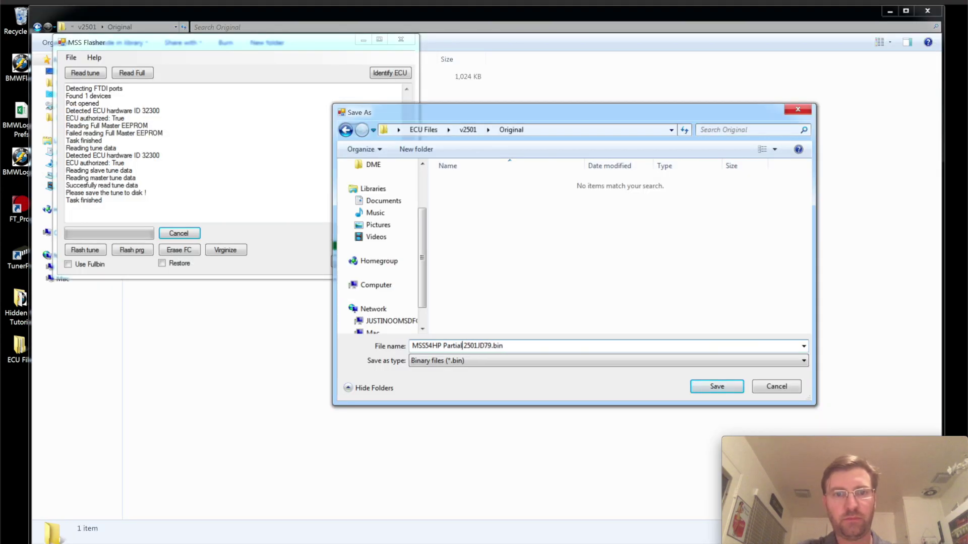
click(697, 388)
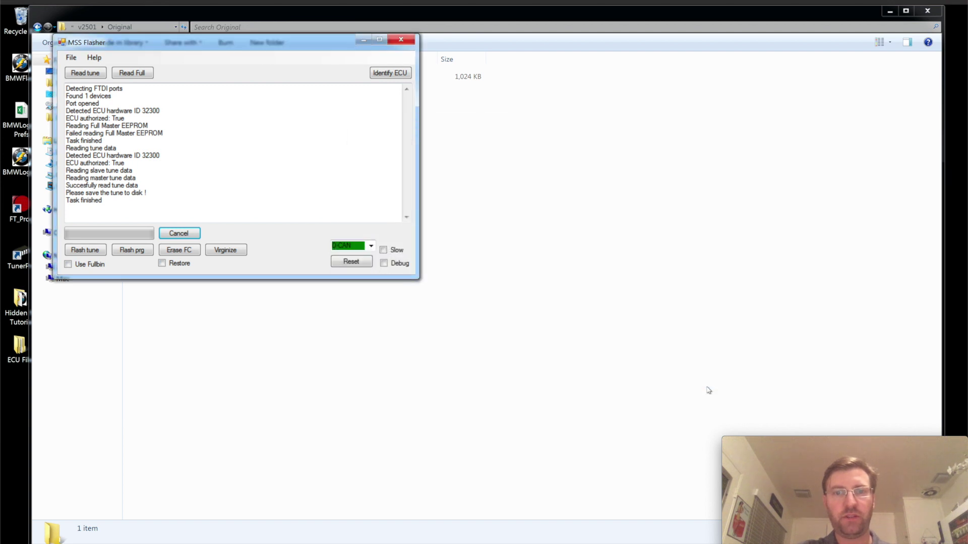
click(408, 40)
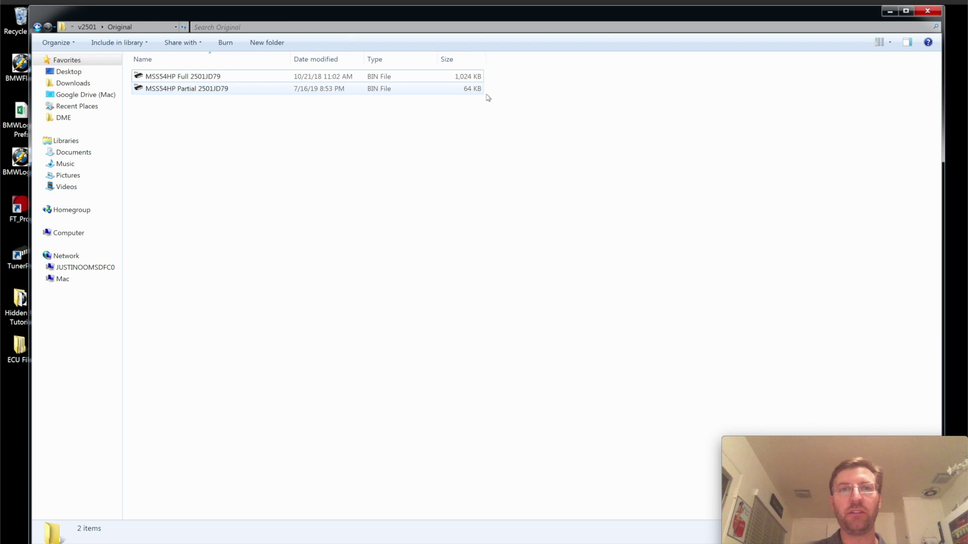
click(934, 14)
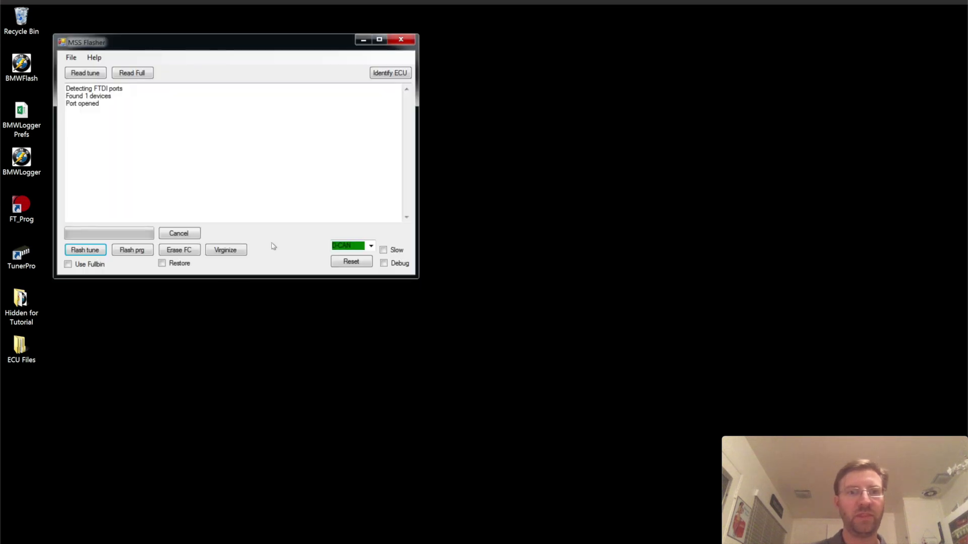
Step: Load the MSS54HP Partial 2501JD79 tune file into MSS Flasher and start flashing it to the ECU
click(73, 57)
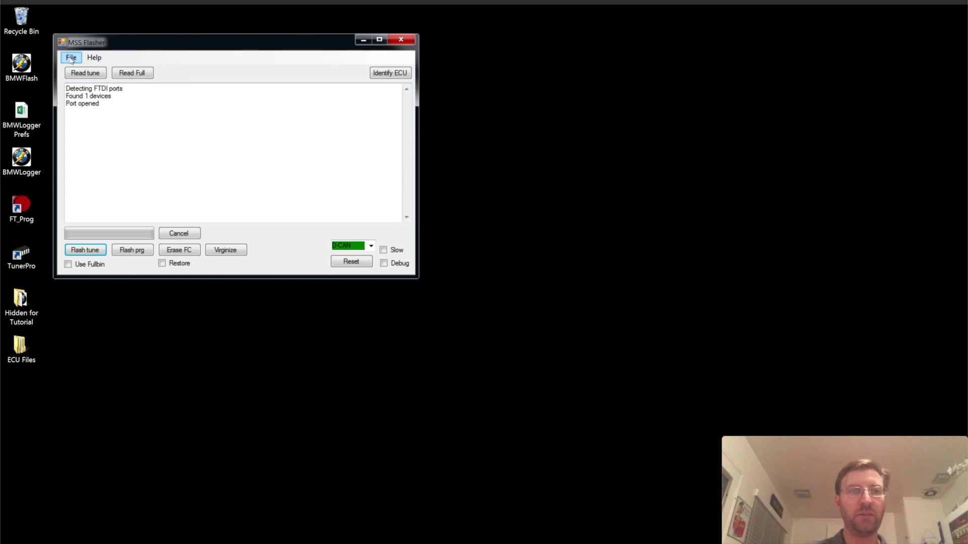
click(85, 73)
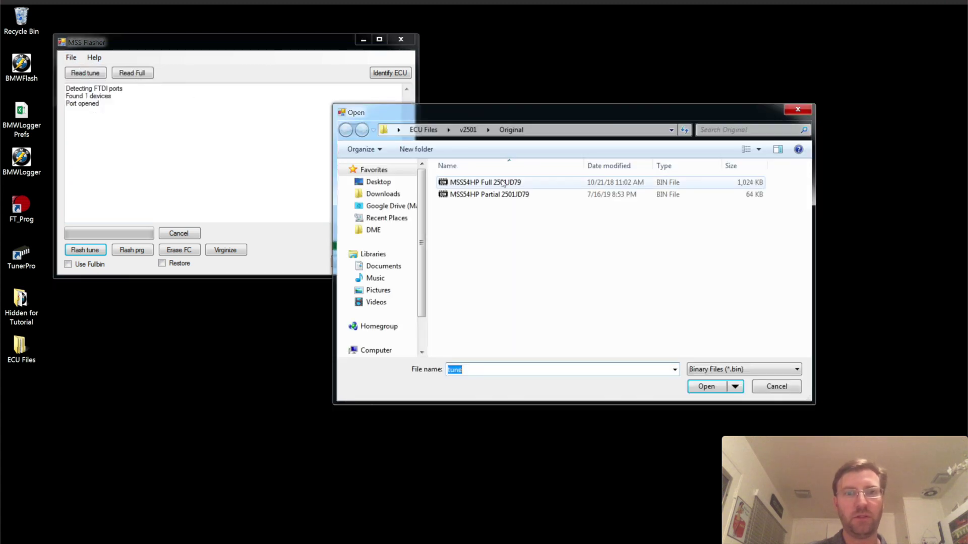
click(514, 196)
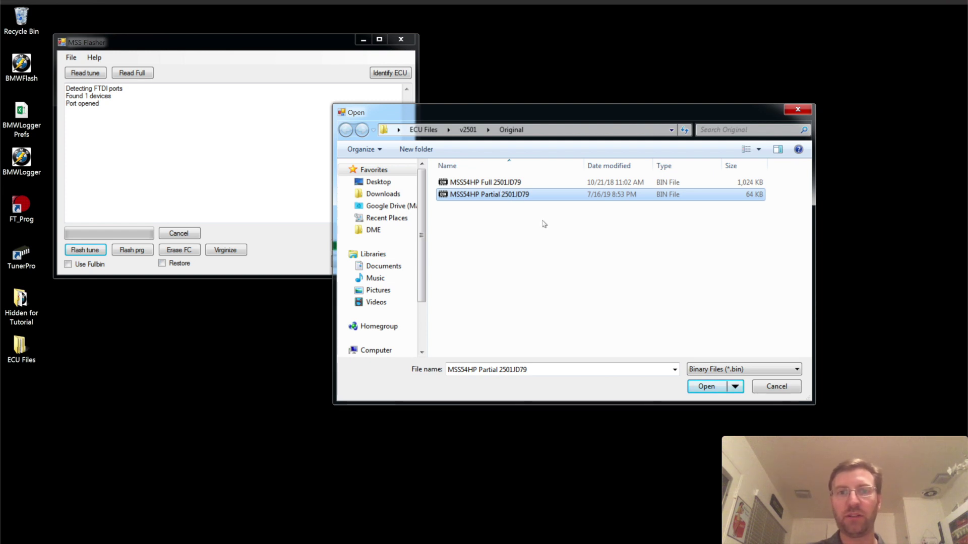
click(713, 388)
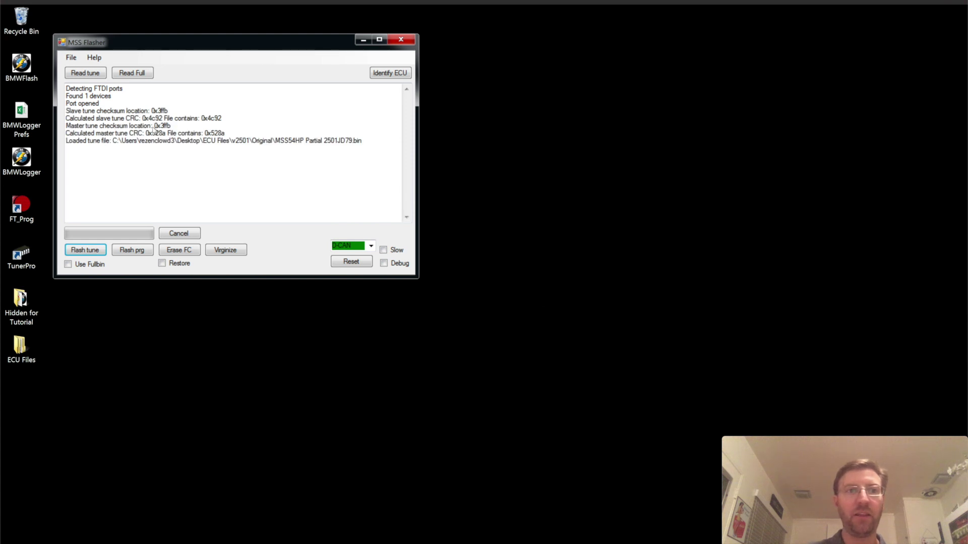
click(93, 253)
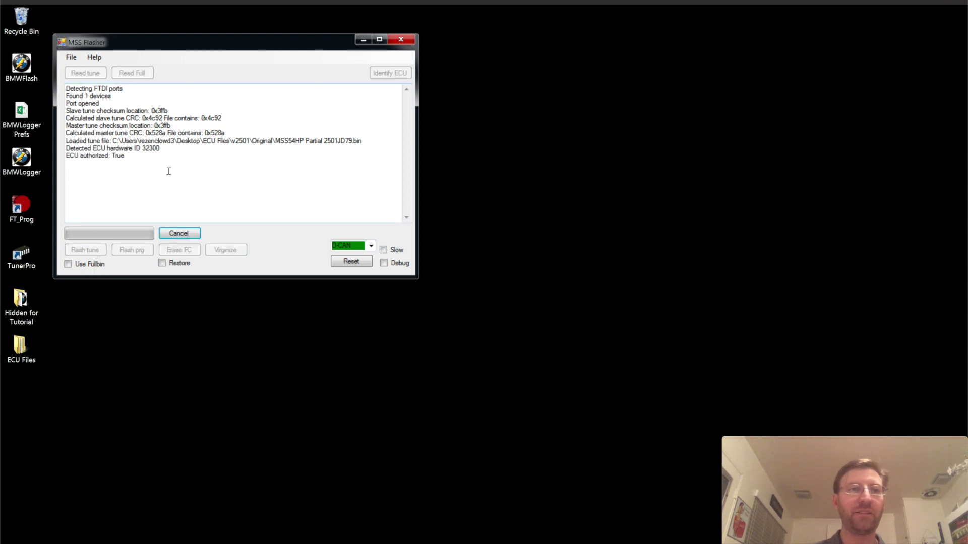